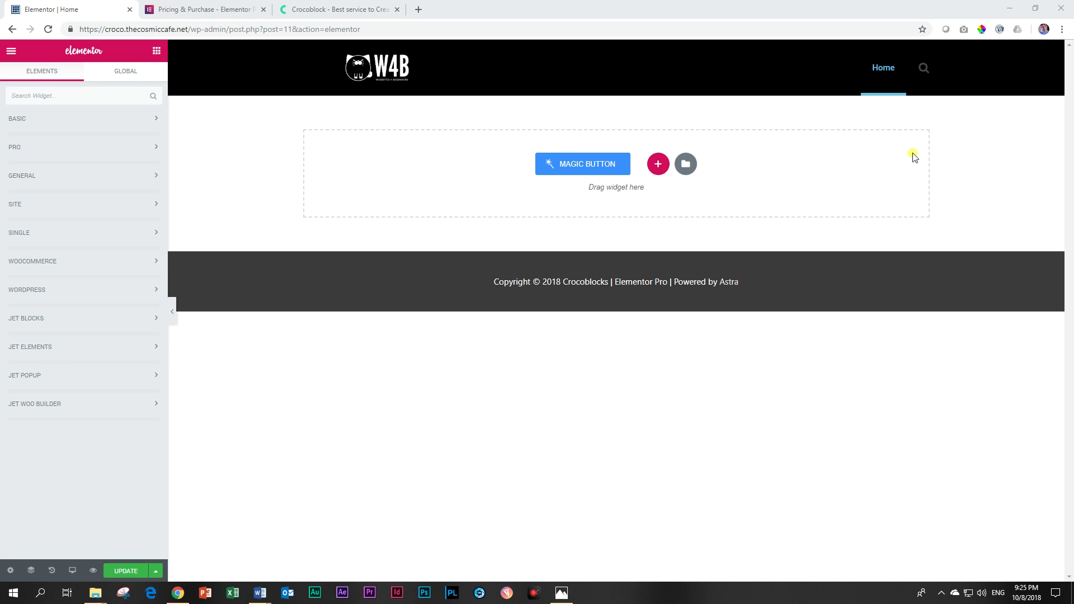
- Search the Elements panel for 'countdow' to list Countdown Timer and Countdown
click(75, 88)
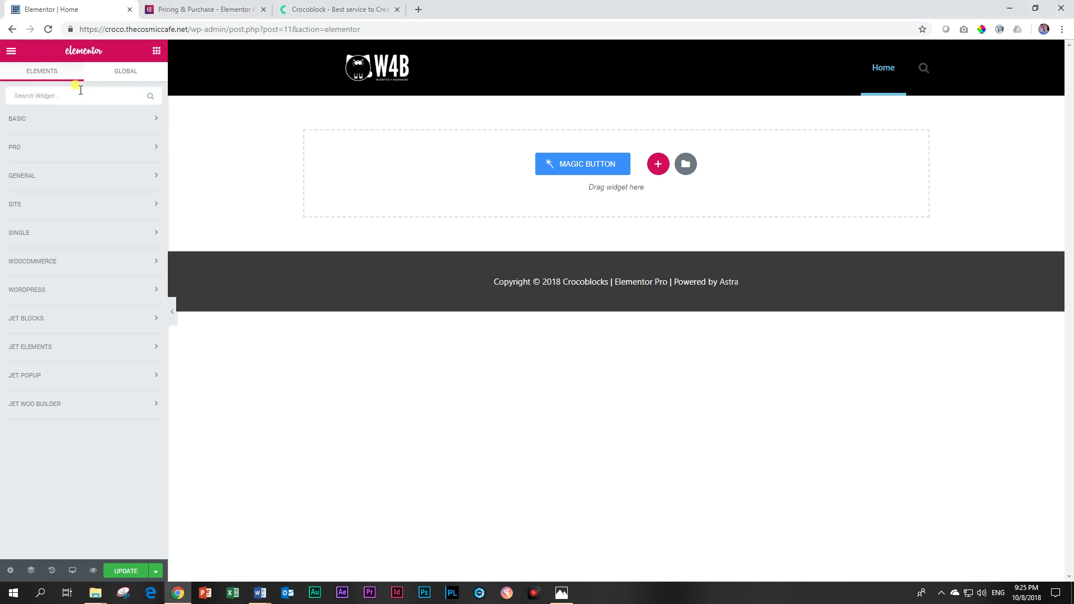
text(countdown)
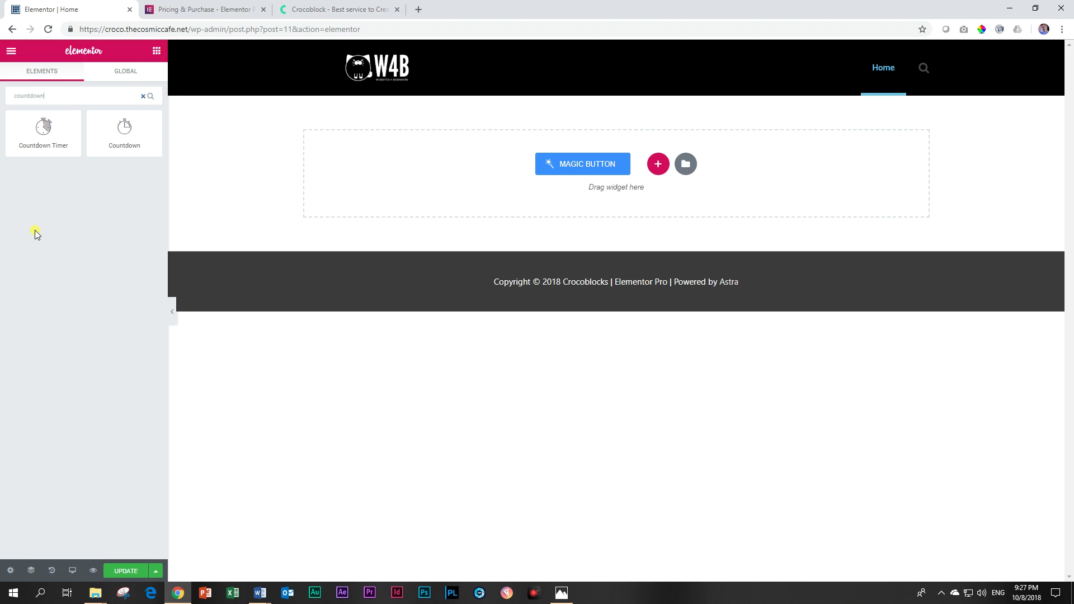
click(204, 10)
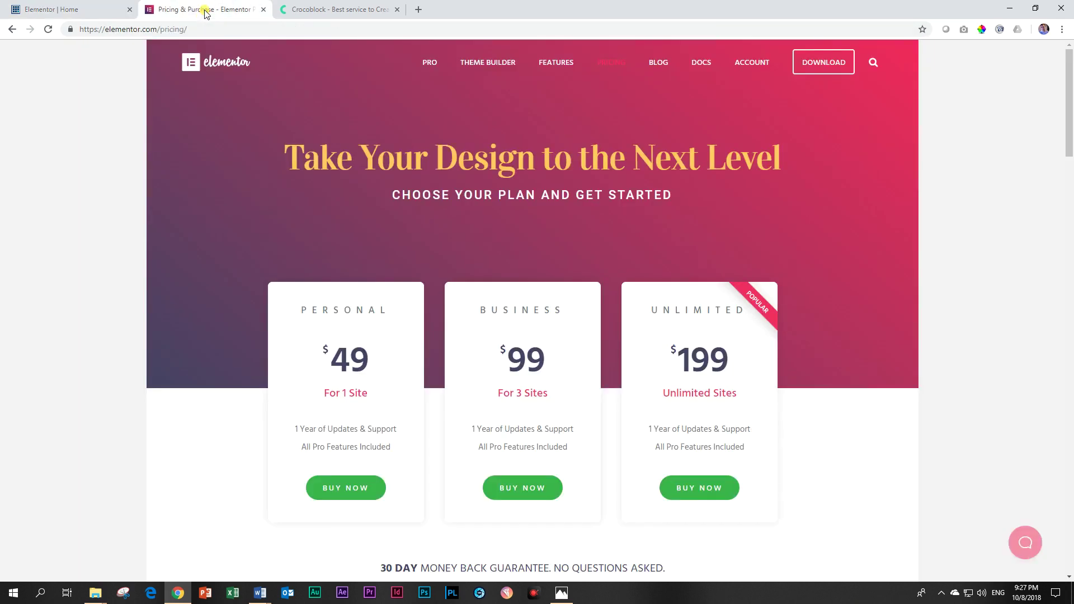
scroll(211, 361, down, 3)
scroll(211, 361, up, 2)
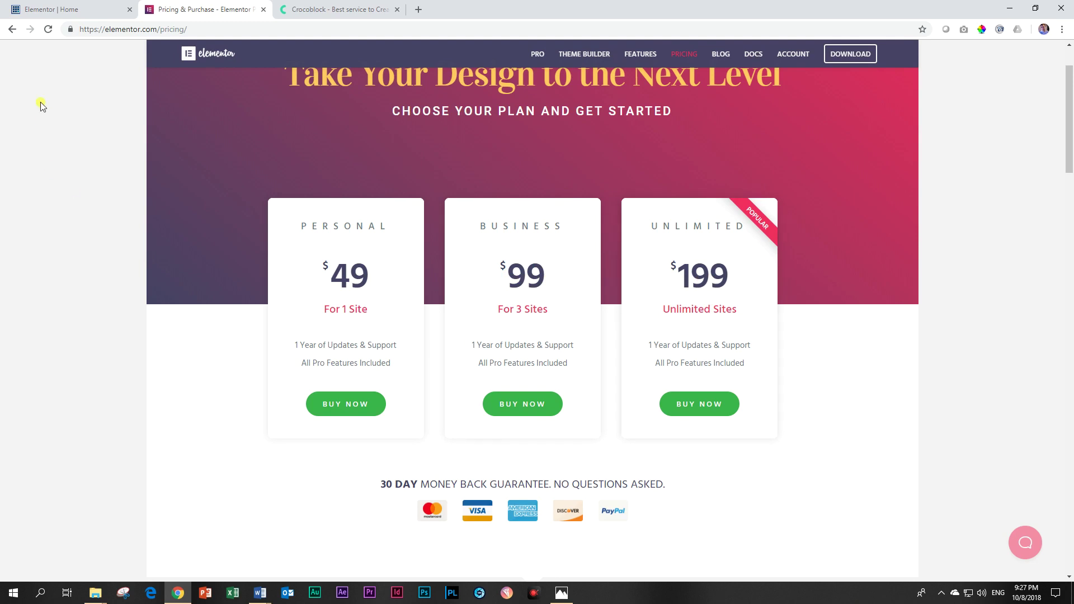
click(70, 8)
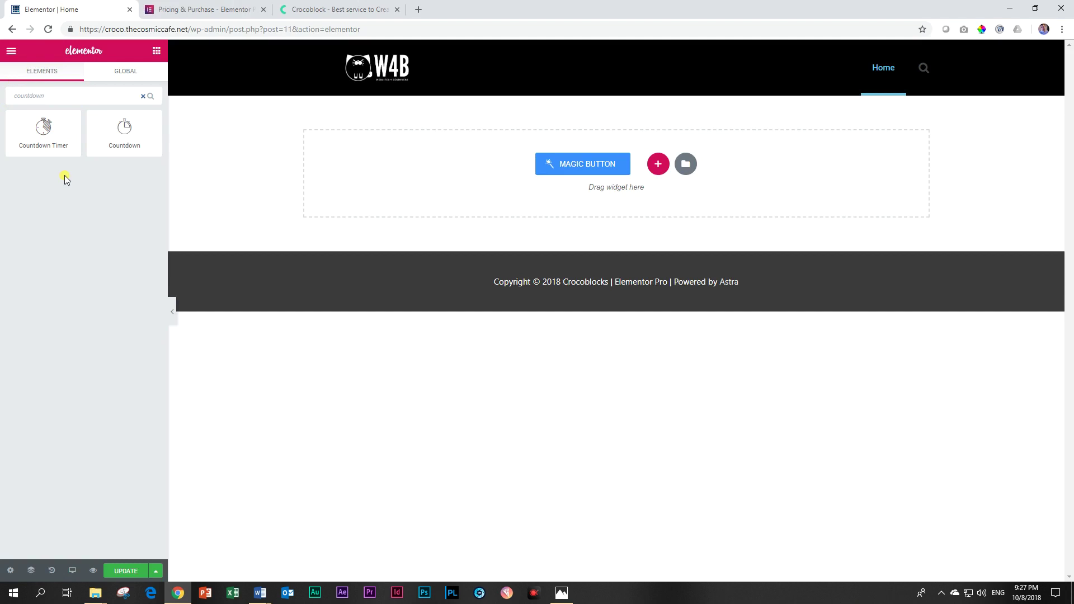
click(336, 9)
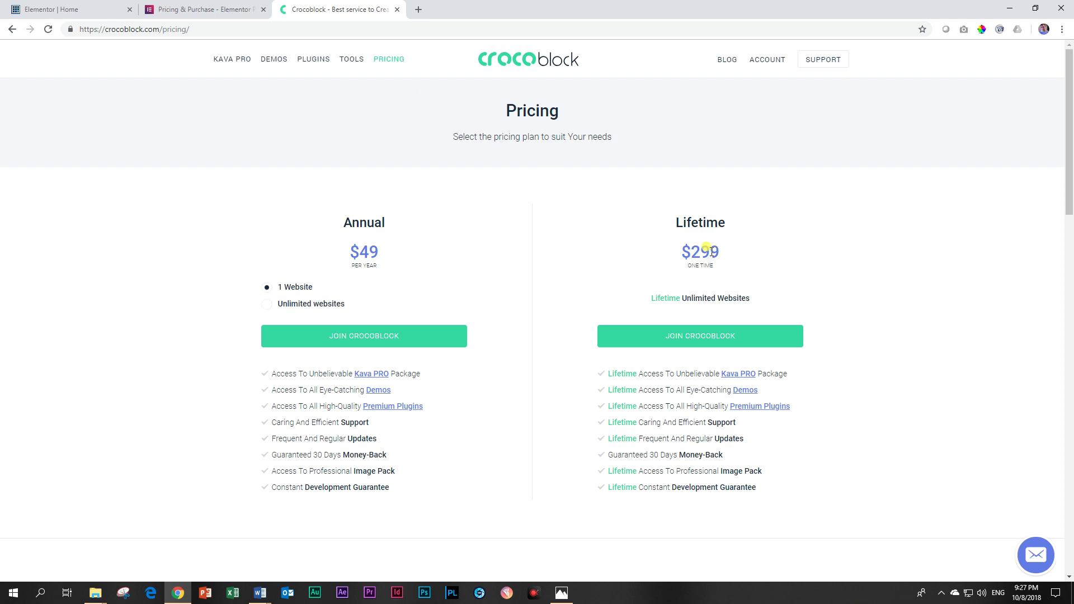
- Compare the Crocoblock $299 Lifetime price against the Elementor pricing page and editor
drag(692, 252, 737, 276)
click(746, 277)
click(70, 9)
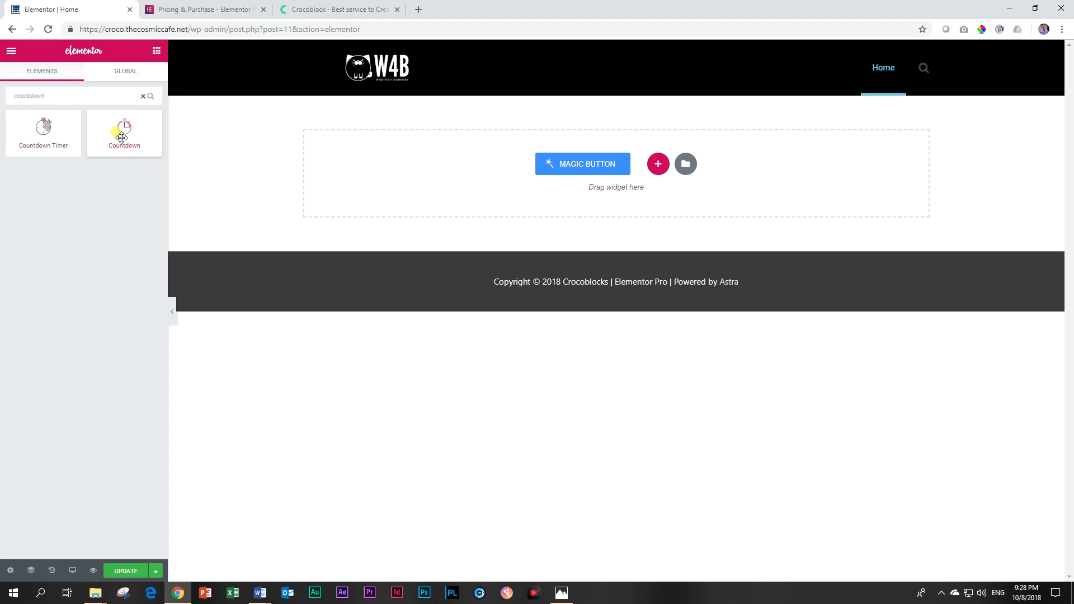
click(192, 13)
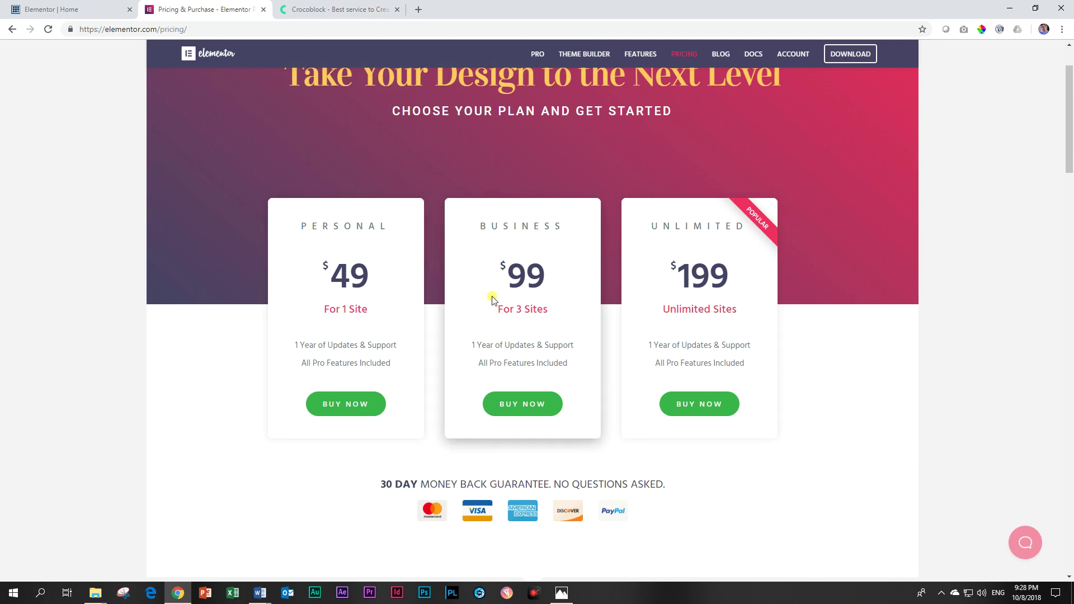
click(357, 4)
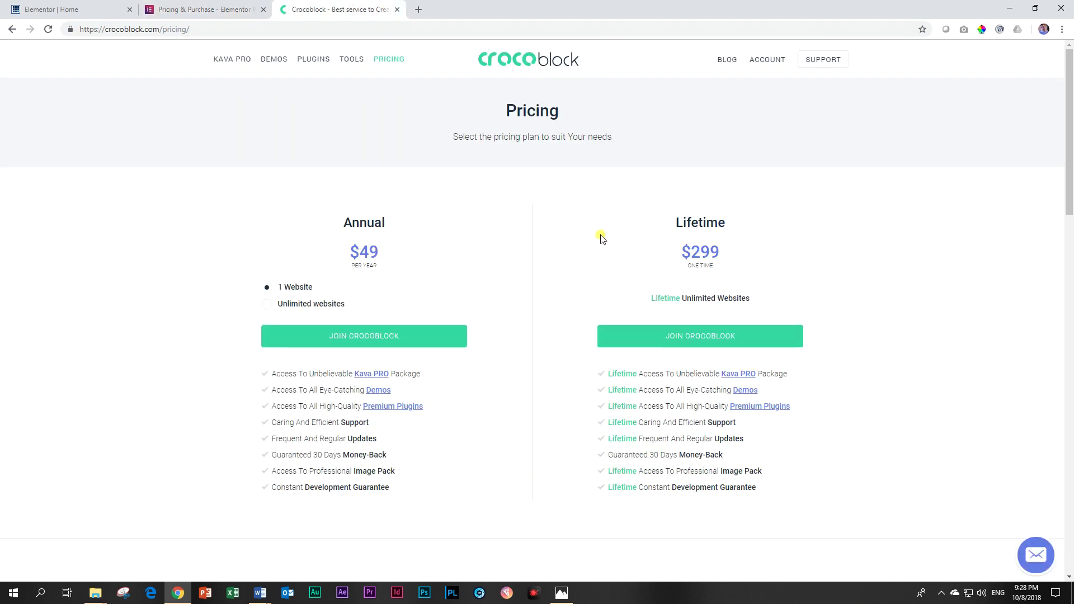
click(90, 16)
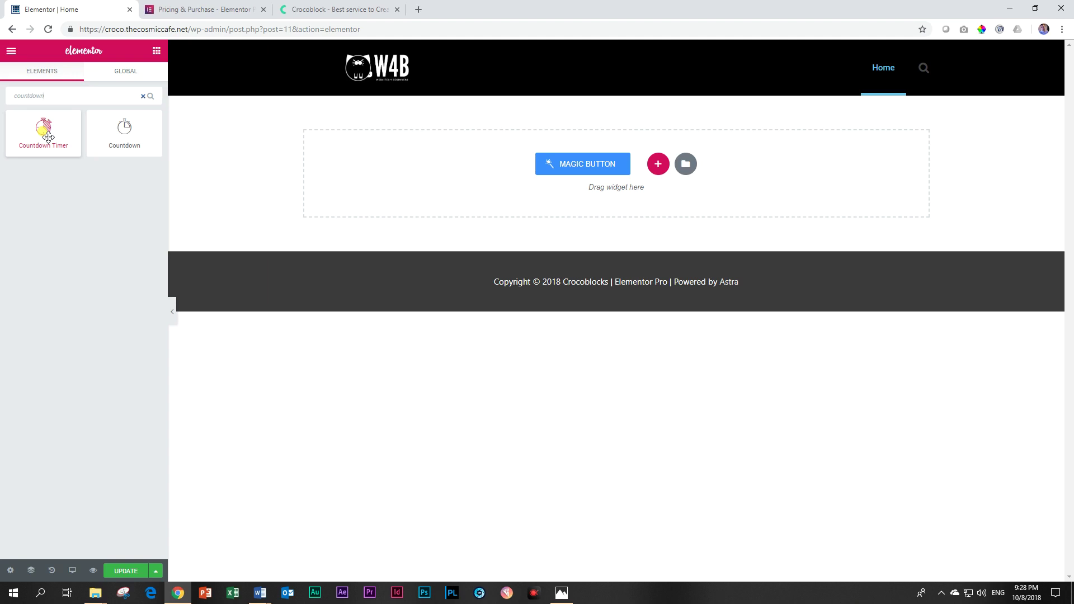
- Recheck the $299 Lifetime price, then close the Crocoblock pricing tab
click(376, 7)
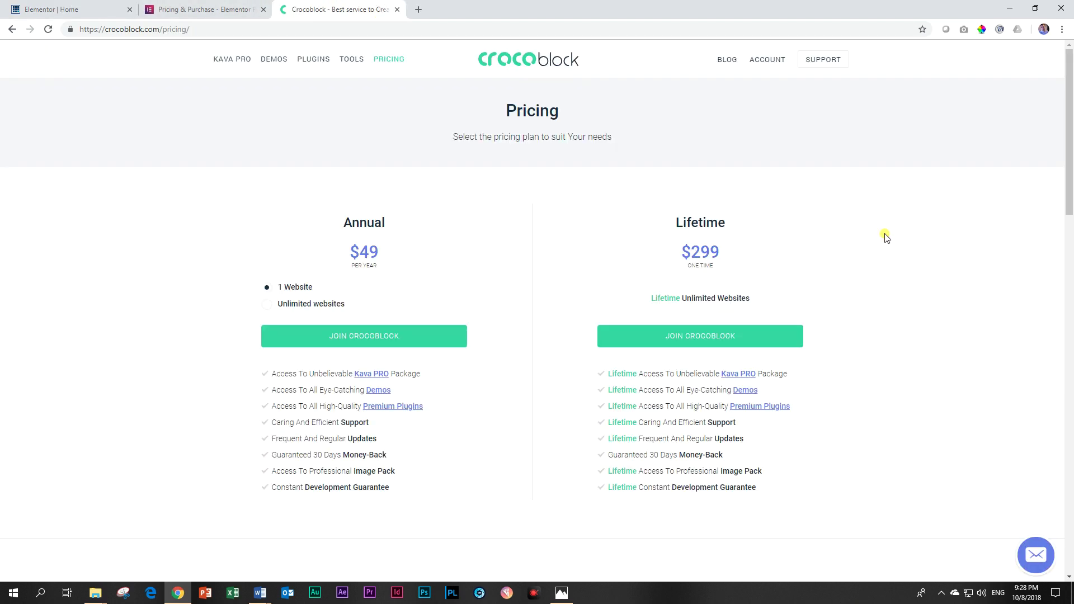
drag(684, 252, 736, 246)
click(736, 247)
click(396, 11)
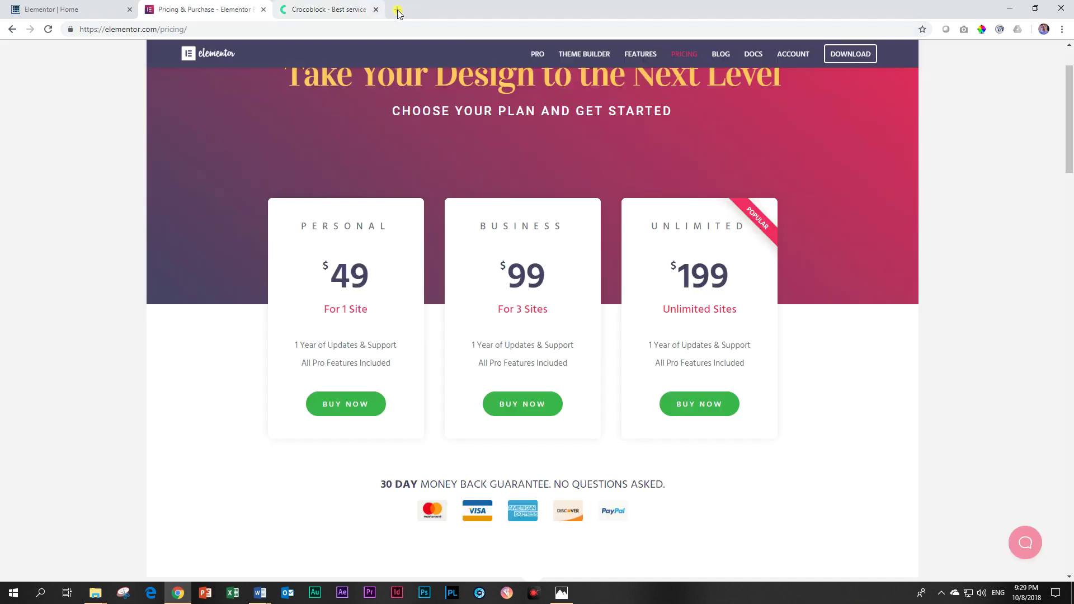
- Close the Elementor pricing tab and drop a Countdown Timer widget at the page top
click(264, 10)
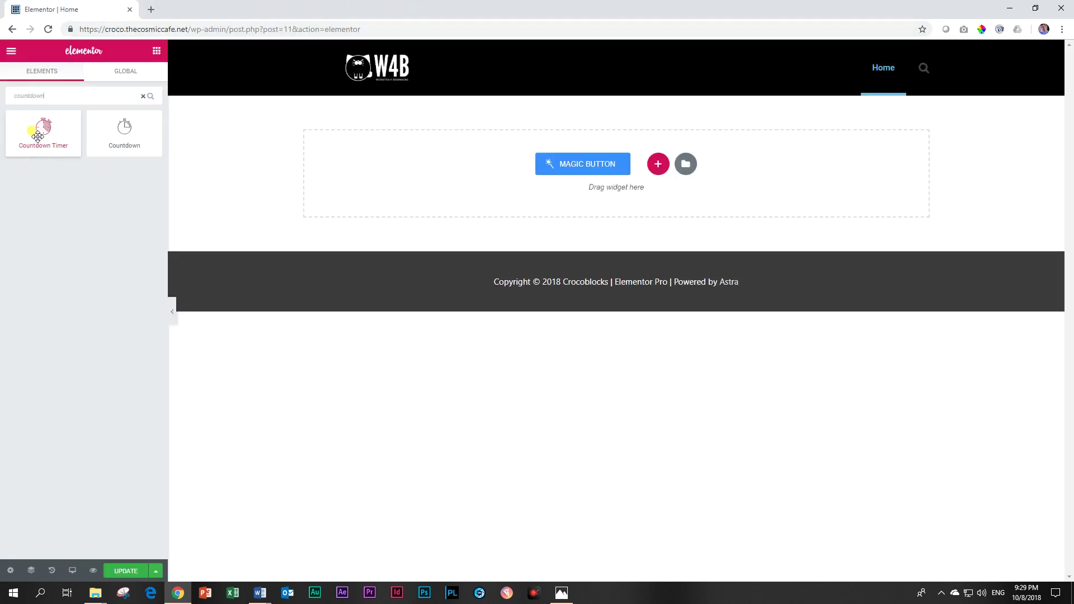
drag(41, 126, 582, 165)
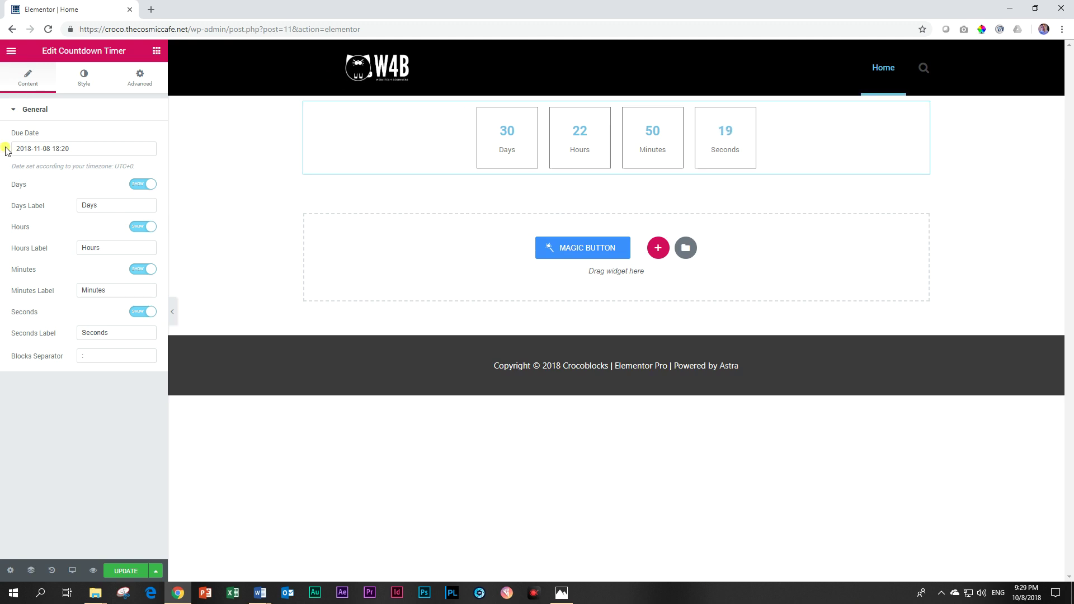
click(68, 149)
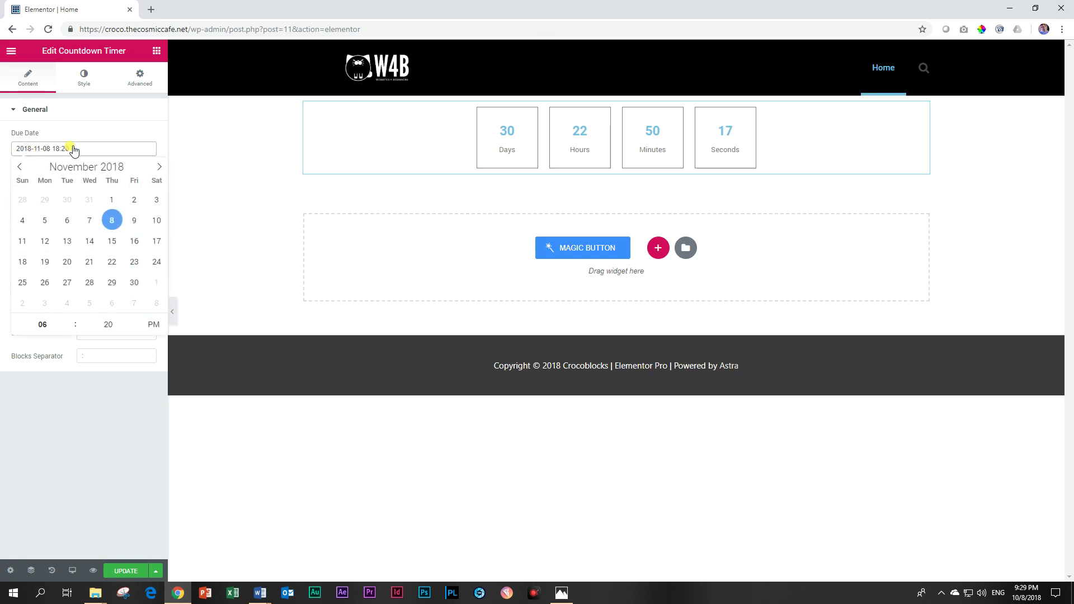
- Move the countdown's due date forward to 24 December 2018 at 18:20
click(160, 166)
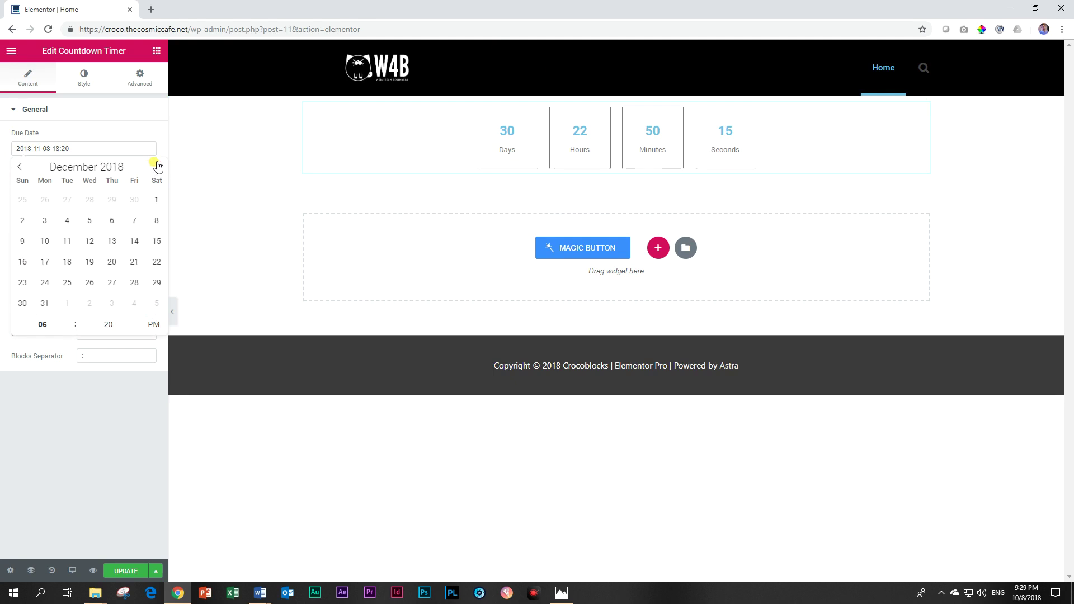
click(47, 284)
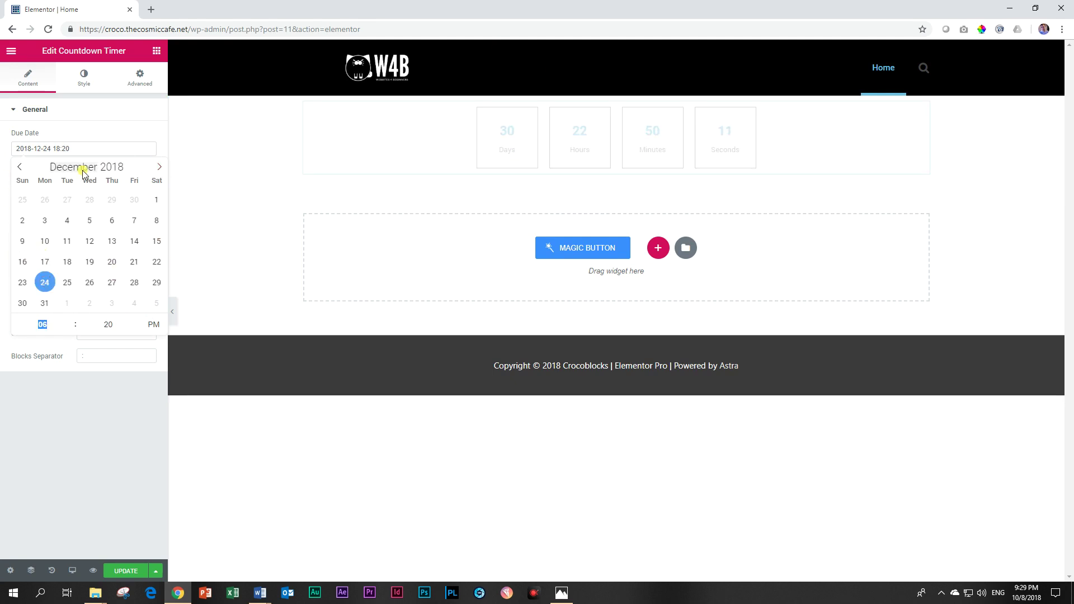
click(90, 148)
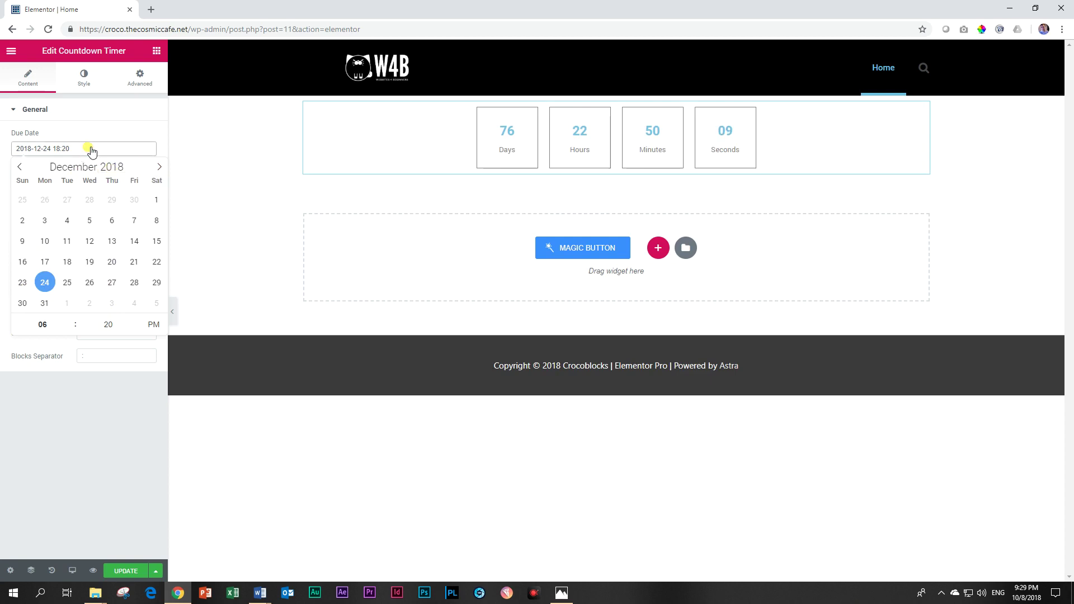
click(103, 135)
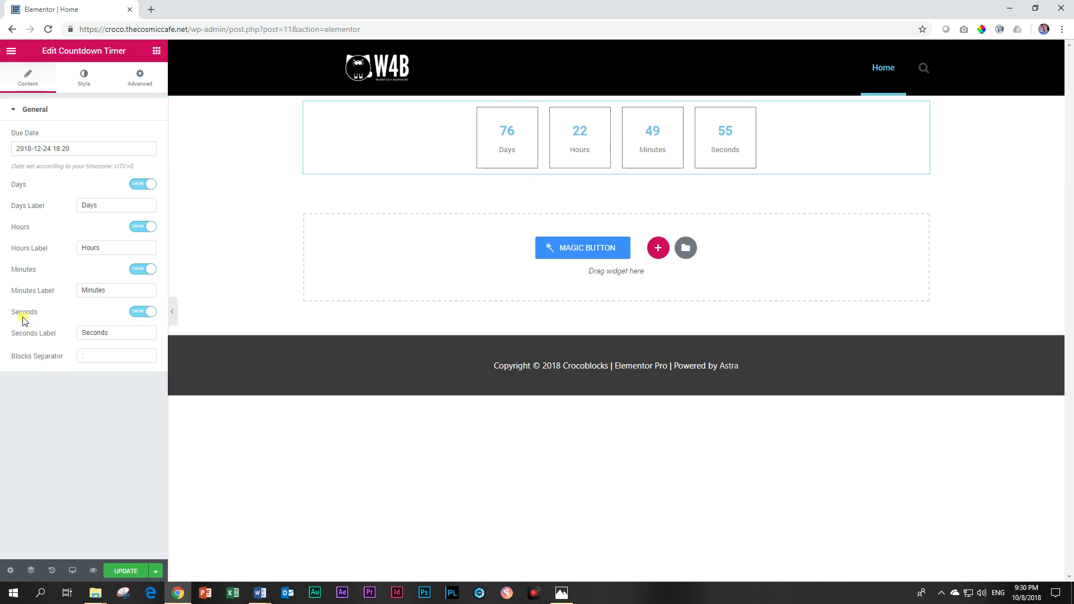
- Turn the countdown's seconds off and back on, then bring up the due date calendar
click(144, 315)
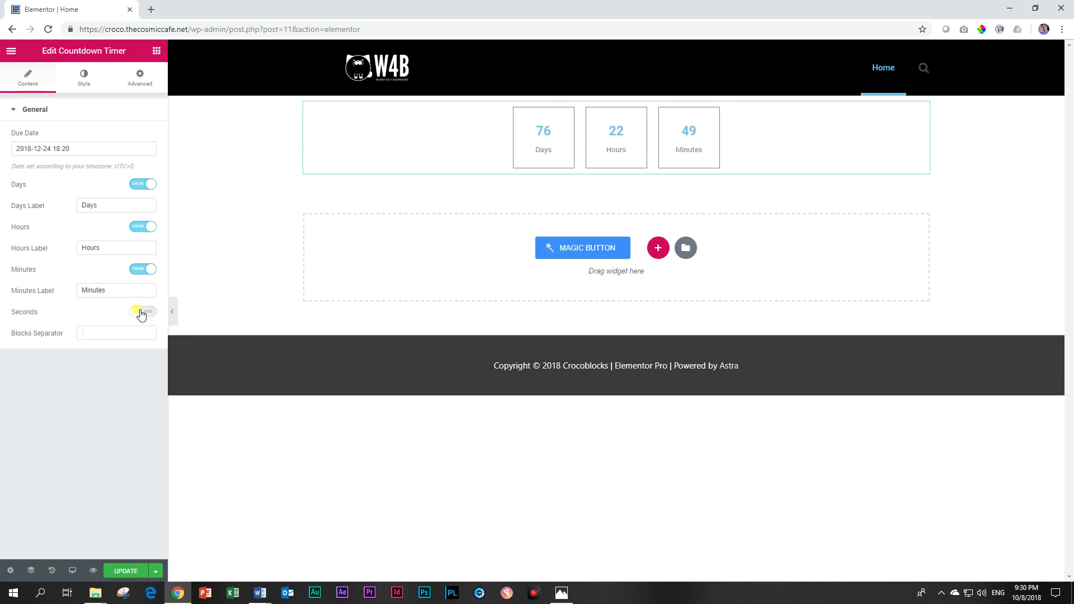
click(141, 314)
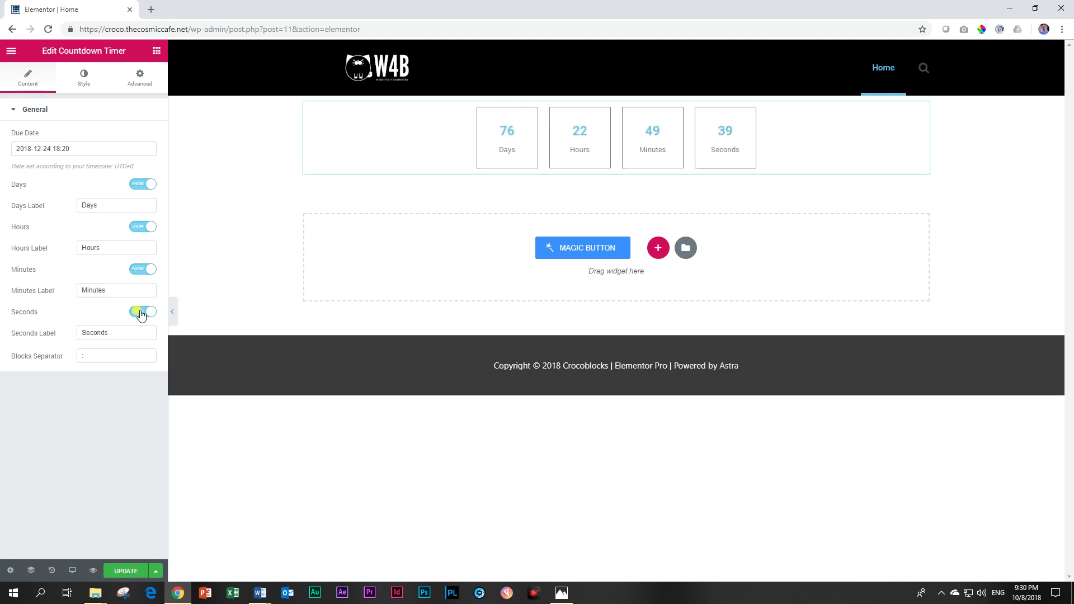
click(83, 150)
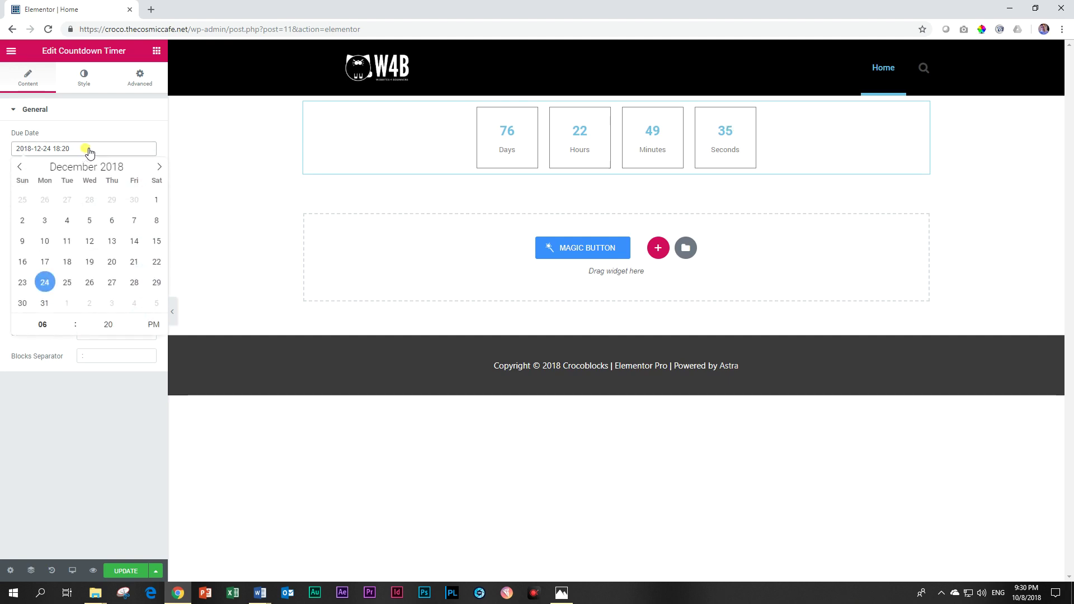
- Change the due date to 8 October 2018 at 21:20, leaving about 1 hour 49 minutes
click(19, 167)
click(20, 167)
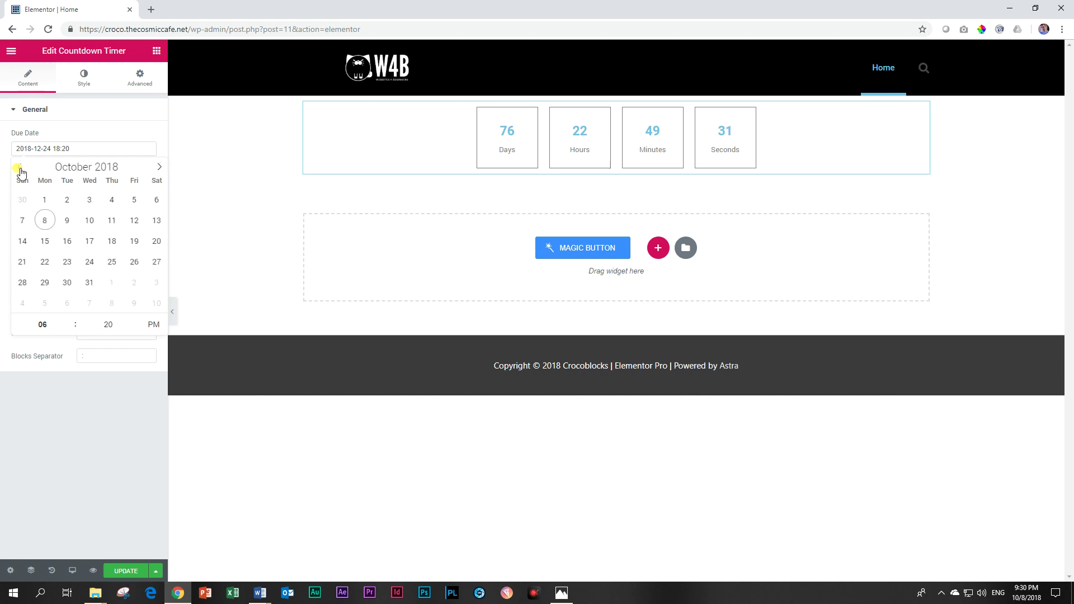
click(46, 221)
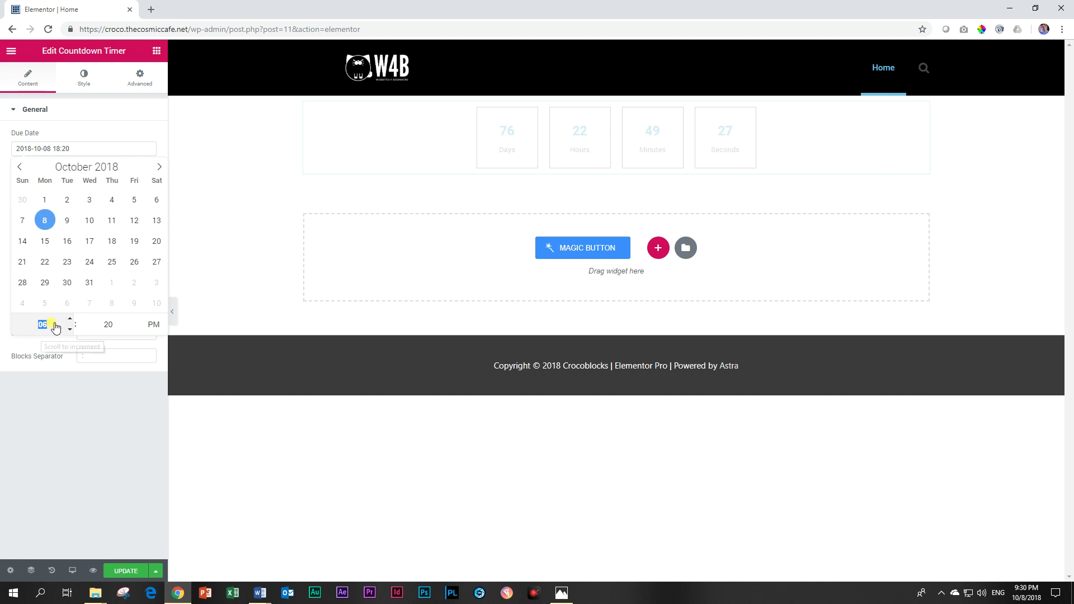
text(08)
click(90, 114)
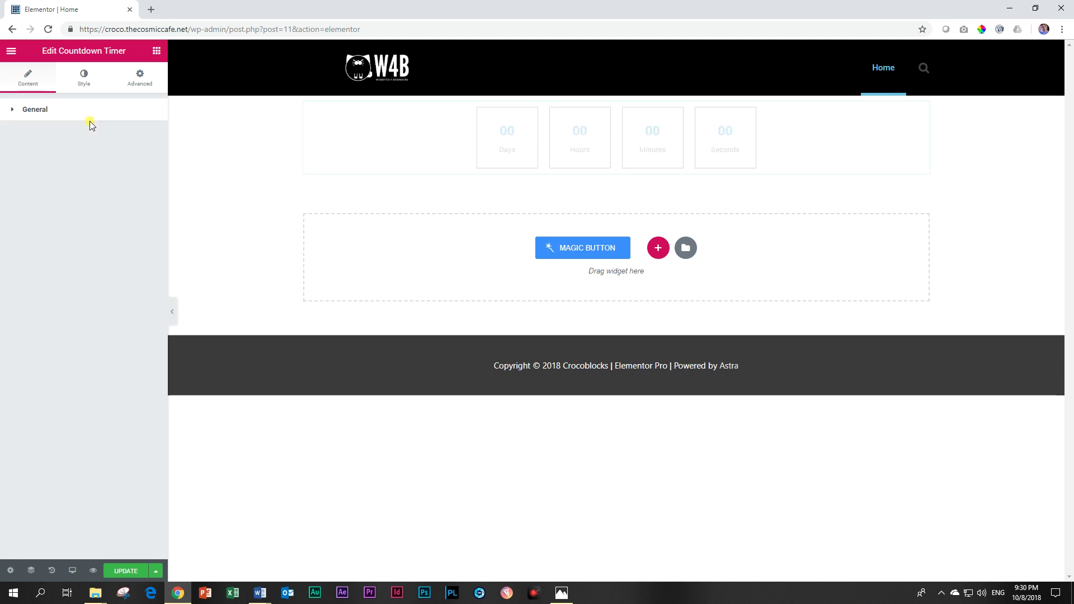
click(85, 115)
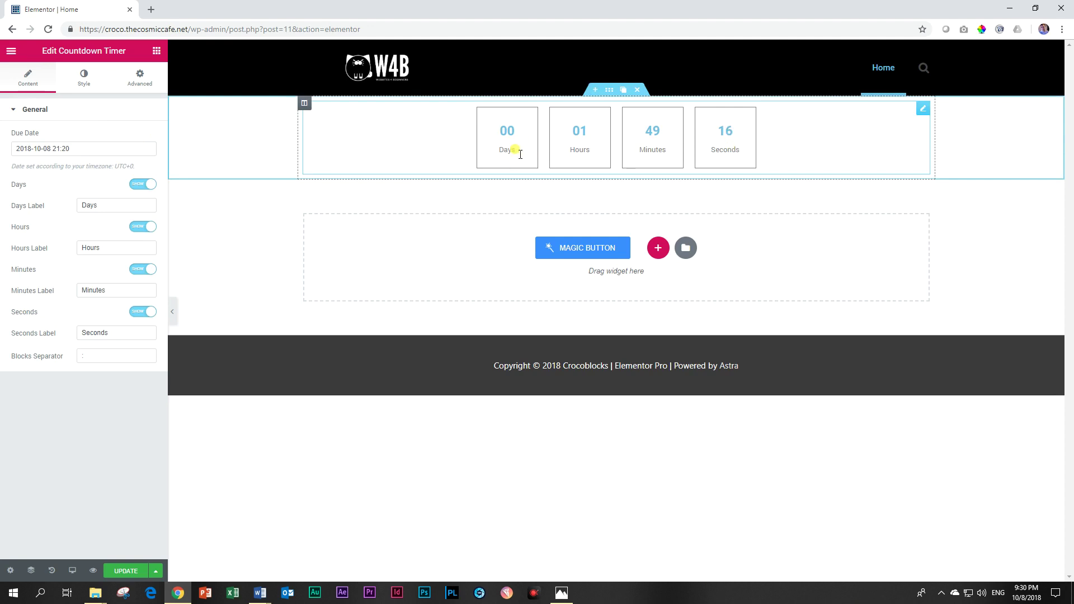
click(144, 187)
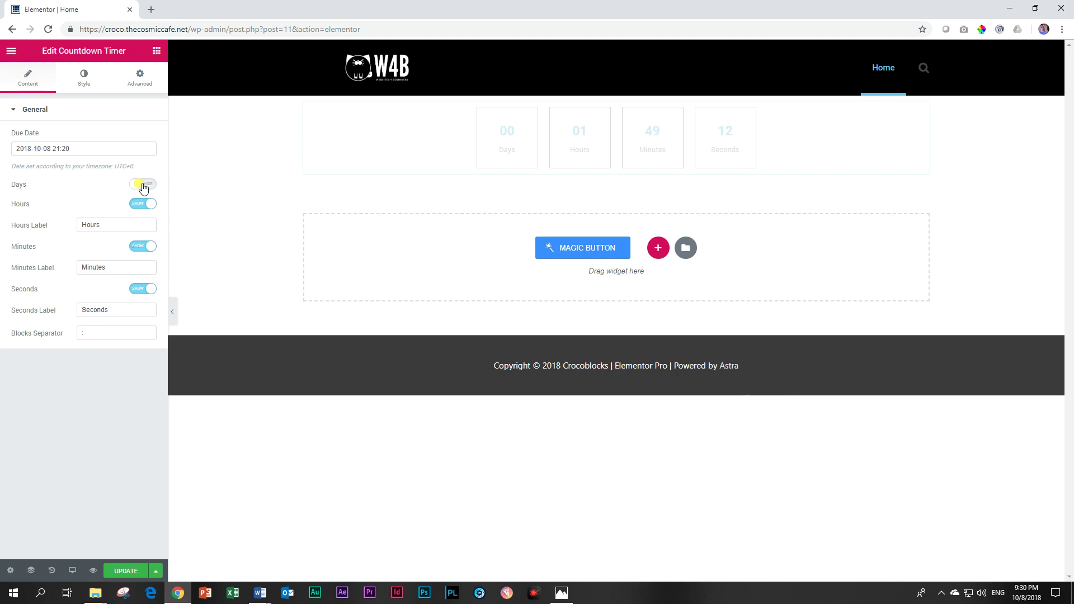
click(144, 188)
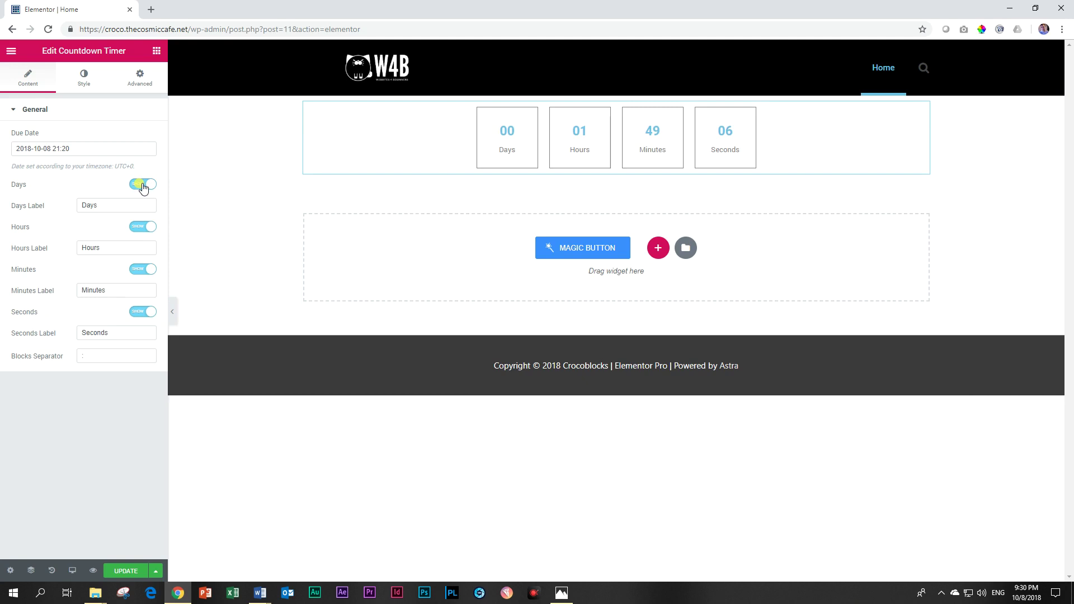
drag(127, 206, 84, 206)
click(96, 222)
click(89, 222)
- Enter ':' as the Blocks Separator, correcting a mistyped character
click(102, 355)
text(:)
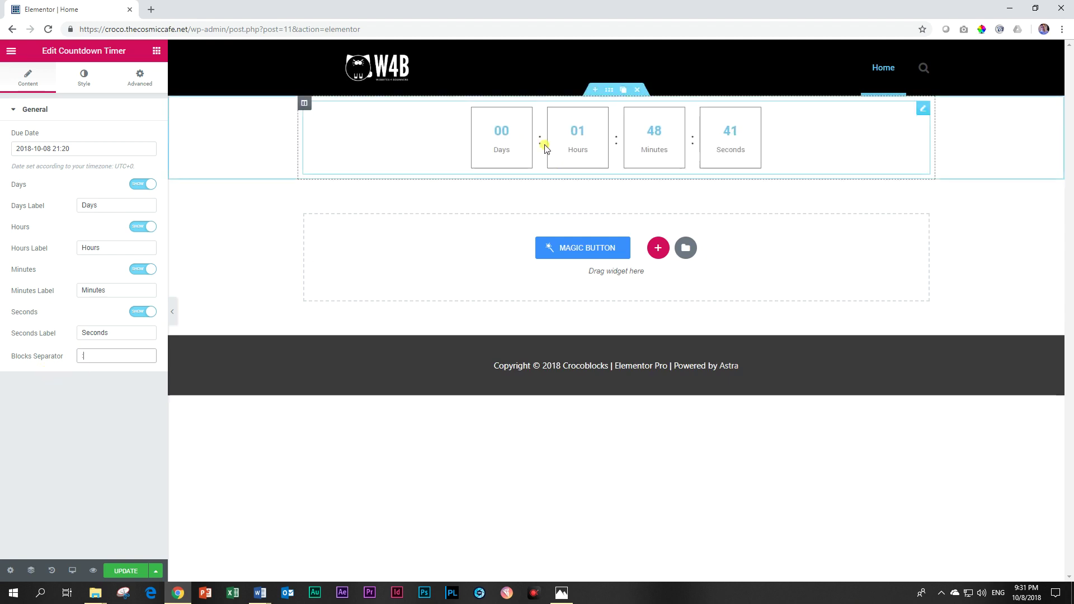
click(128, 349)
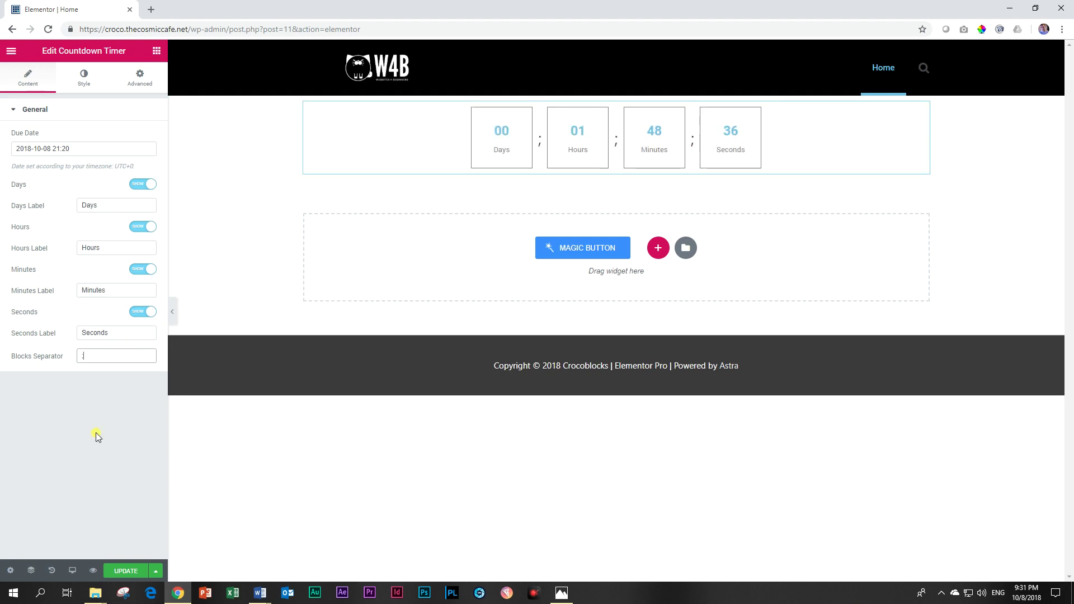
key(BackSpace)
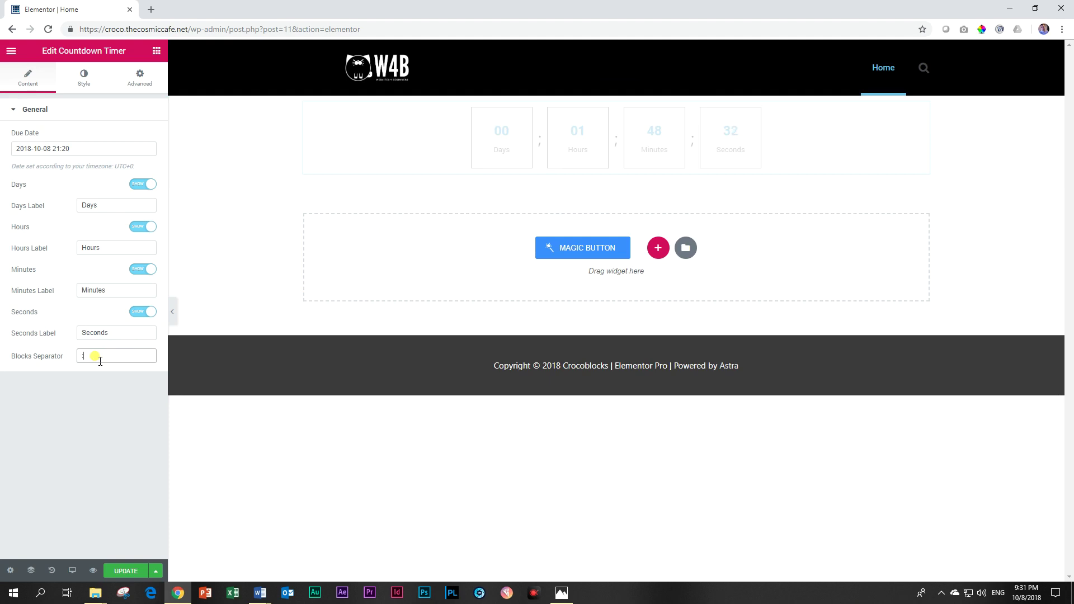
text(:)
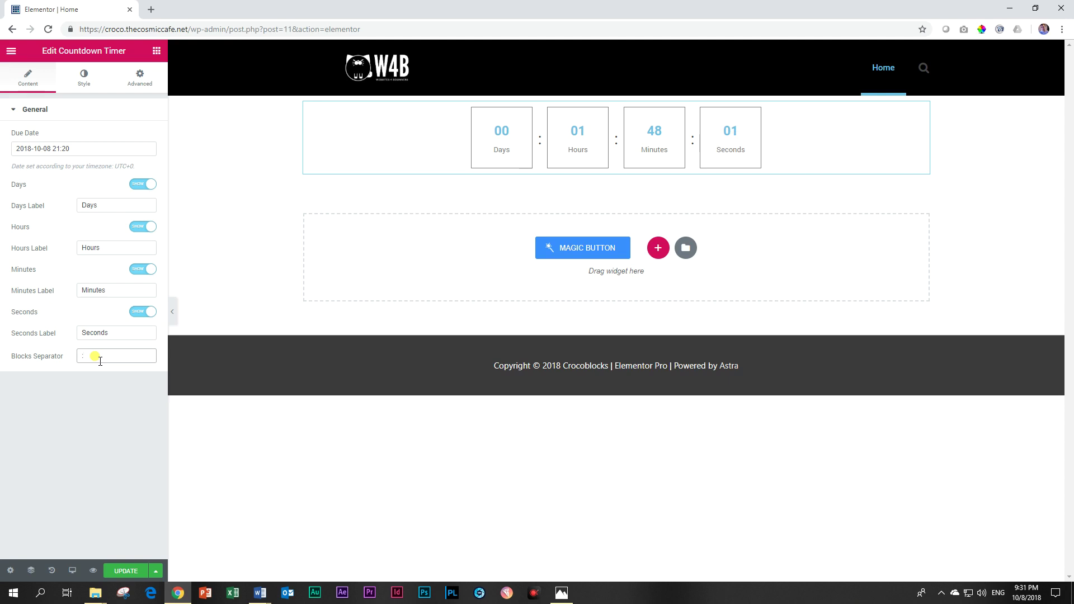
click(84, 78)
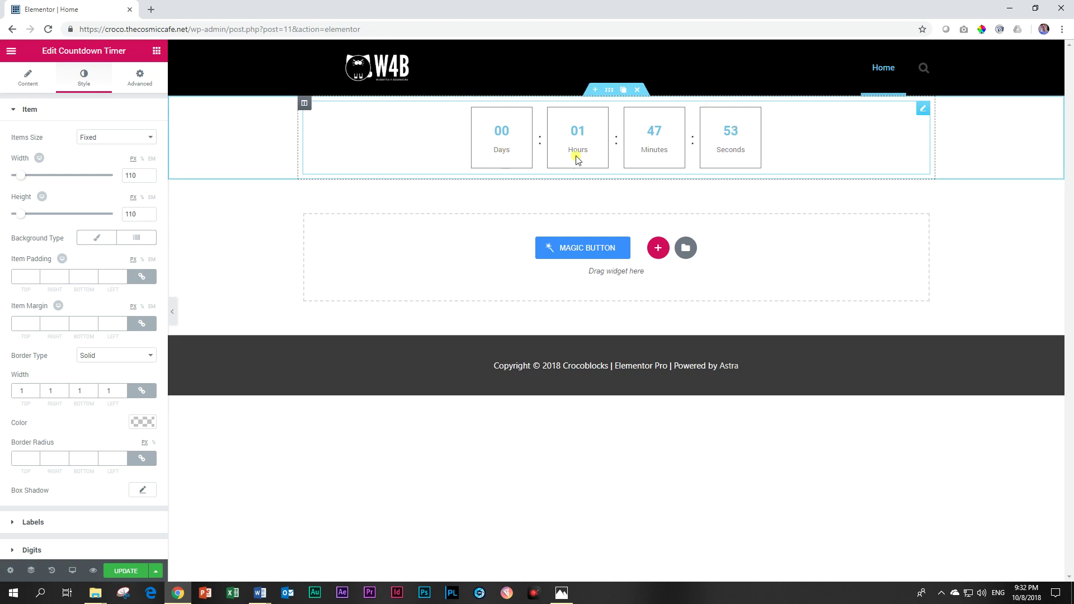
- Set the item Border Type to None and the item Width to 190 px
click(125, 363)
click(99, 367)
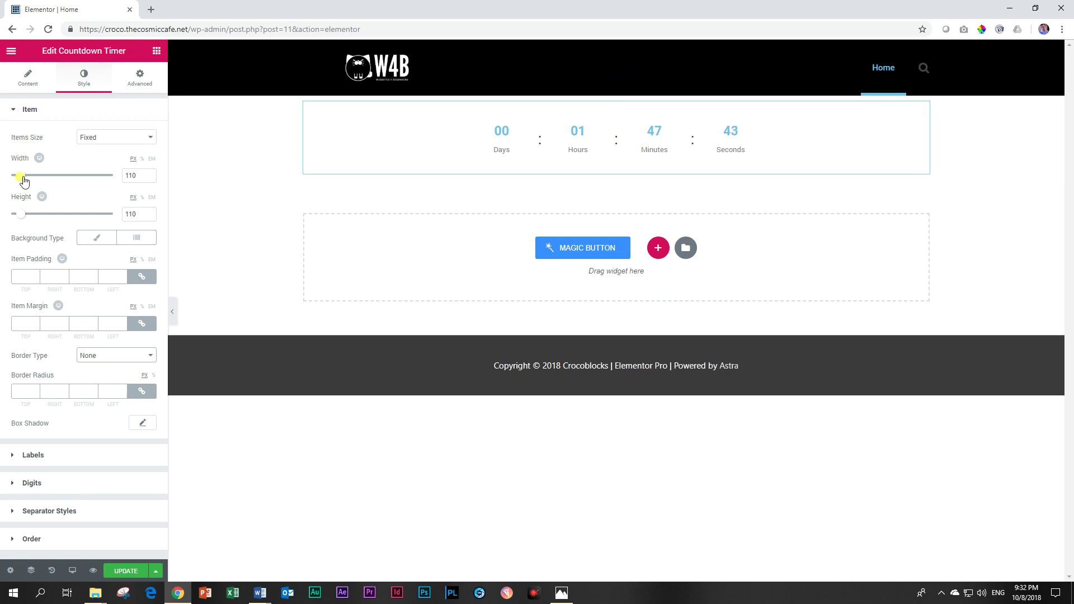
drag(23, 178, 38, 180)
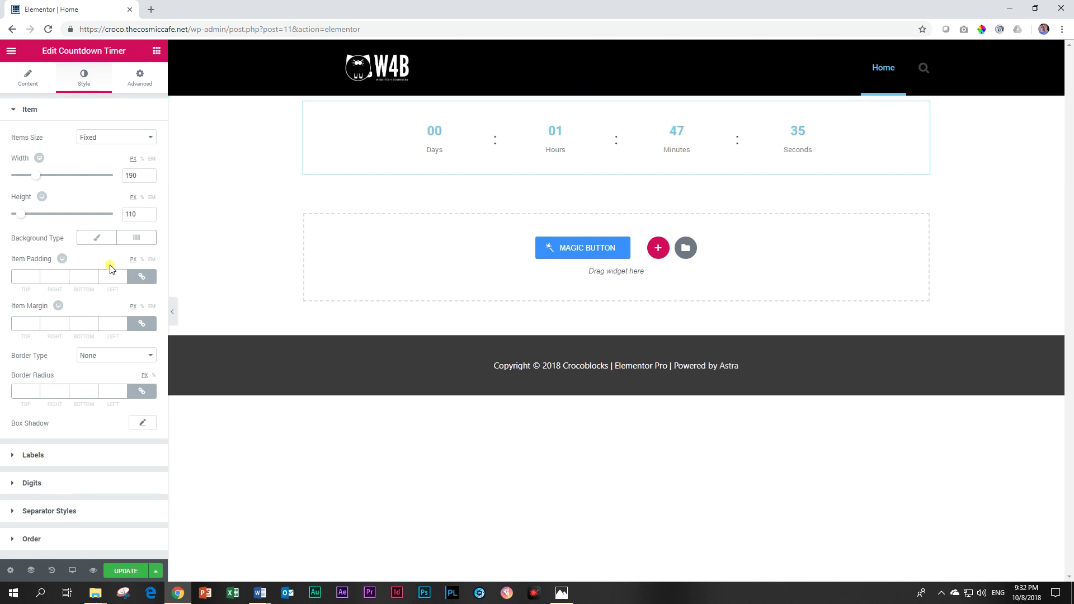
click(12, 115)
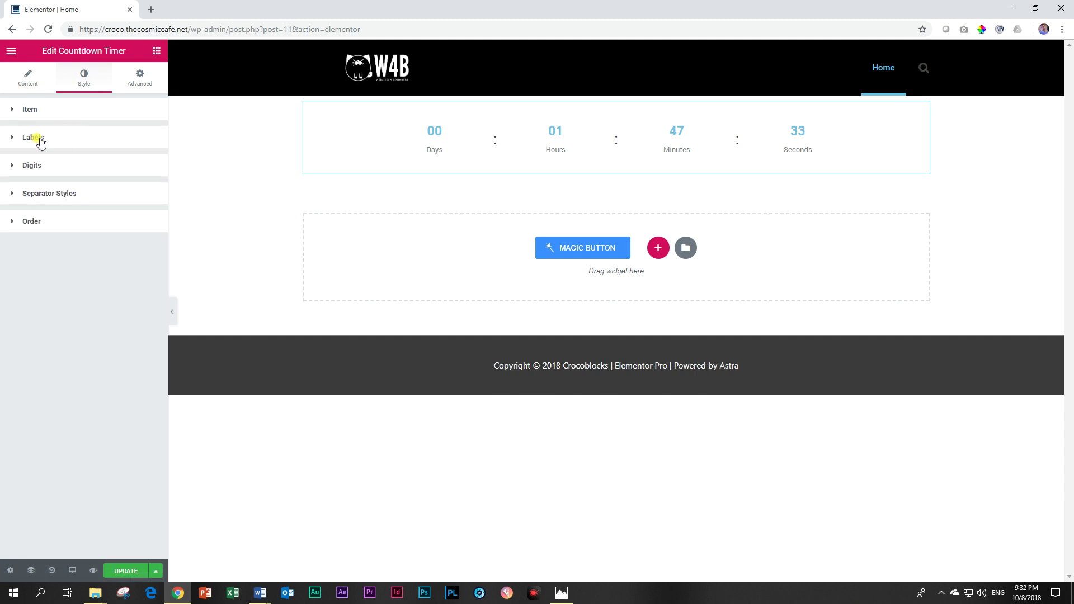
- Color the Days/Hours/Minutes/Seconds labels green (#61ce70) with a 26 px font size
click(38, 139)
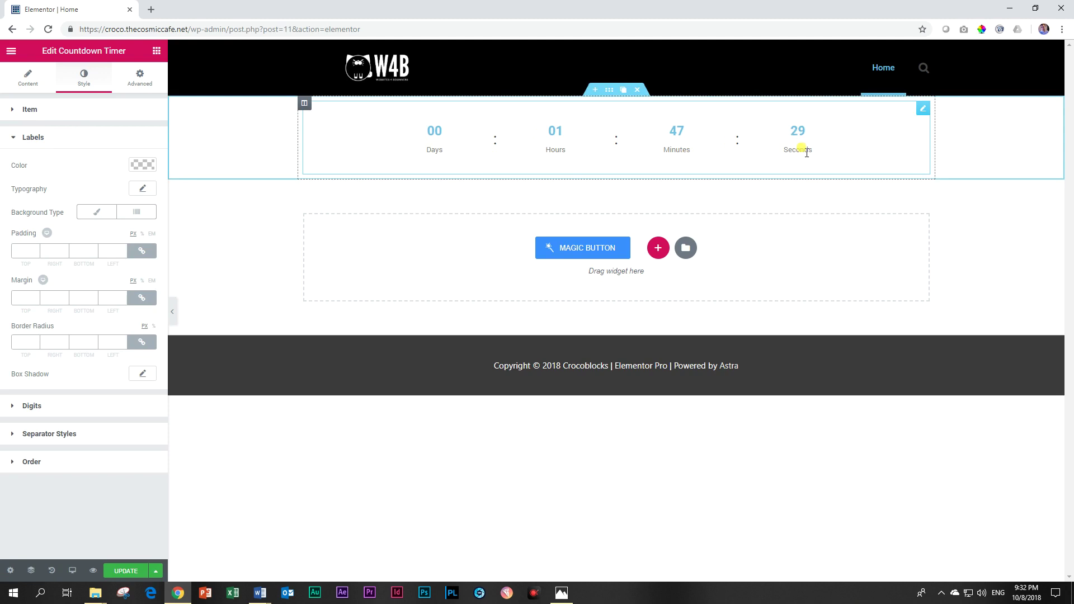
click(142, 165)
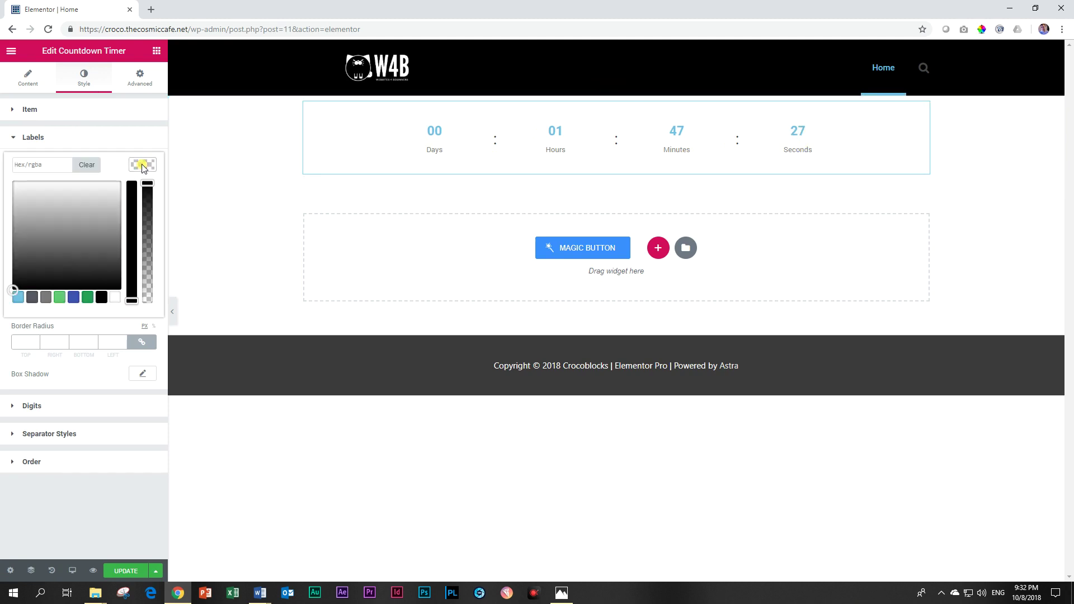
click(59, 297)
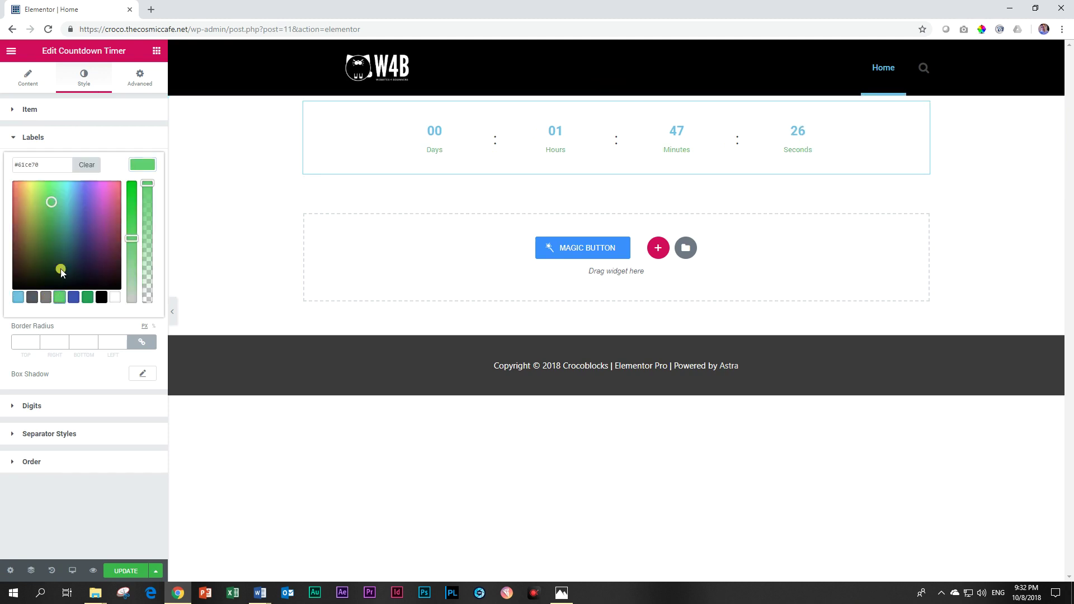
click(140, 164)
click(143, 188)
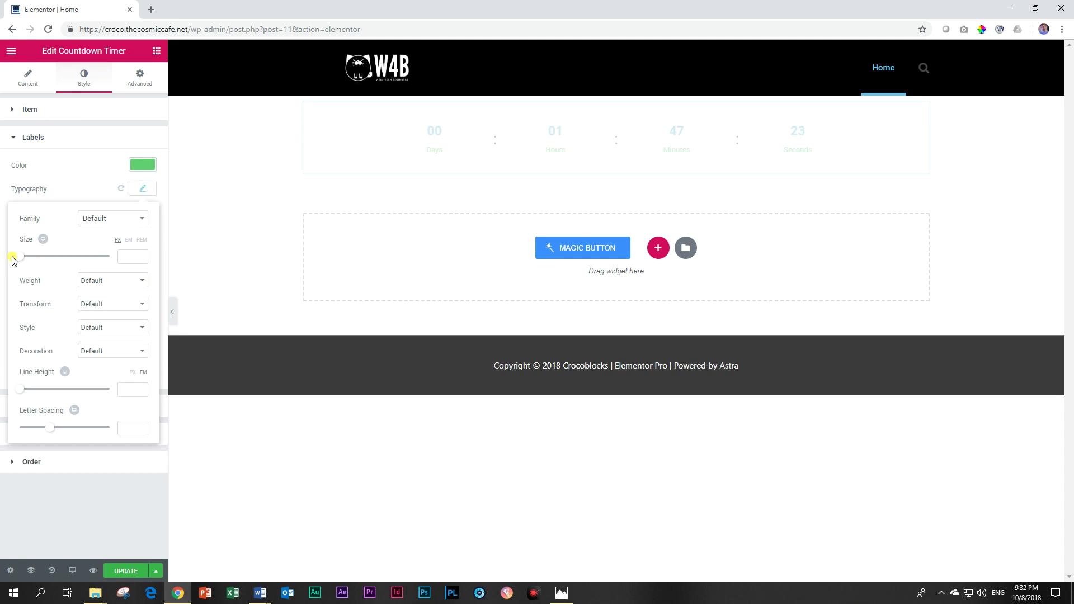
drag(18, 260, 29, 261)
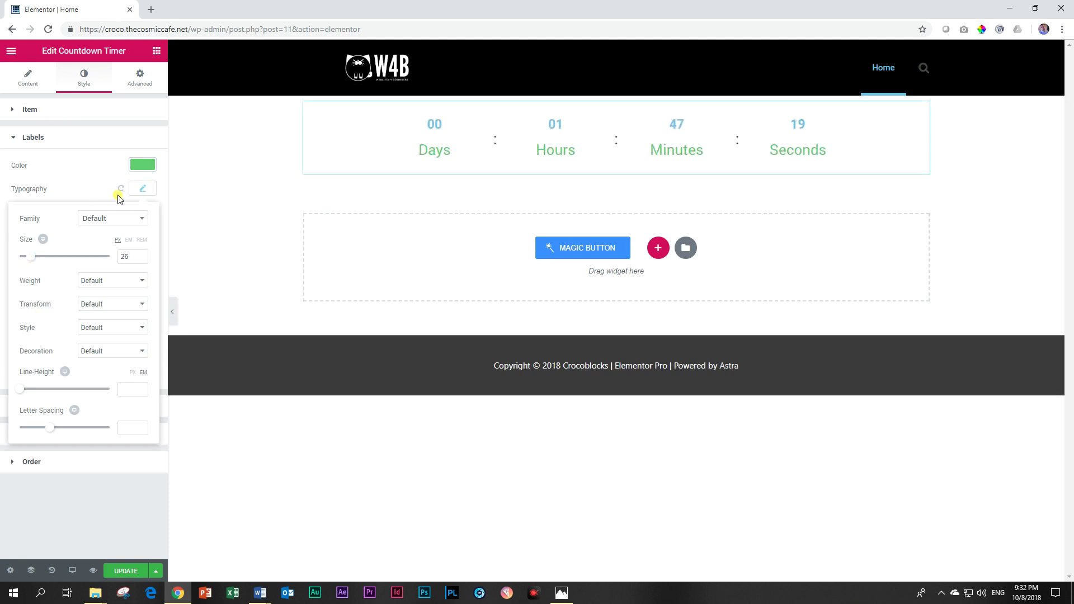
click(143, 165)
click(144, 168)
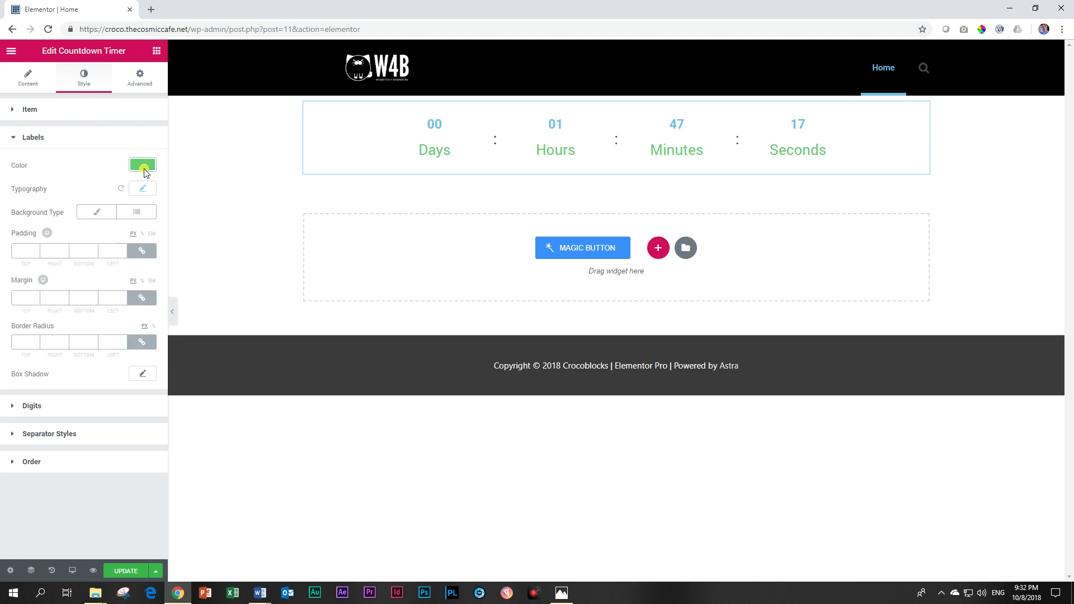
click(37, 408)
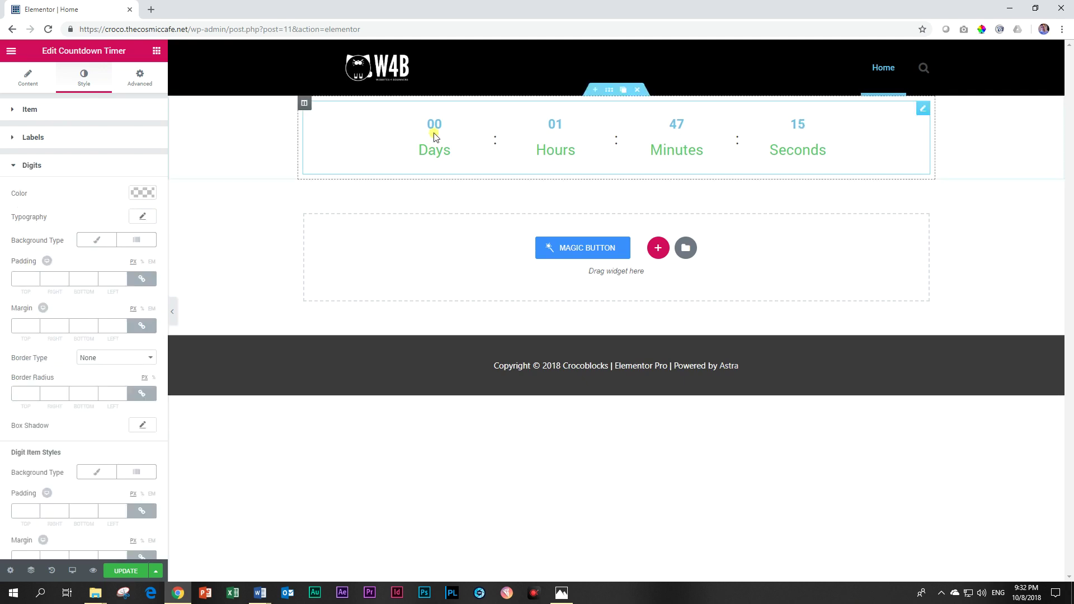
- Give the digits Codystar typography at size 111 with line height 1
click(142, 216)
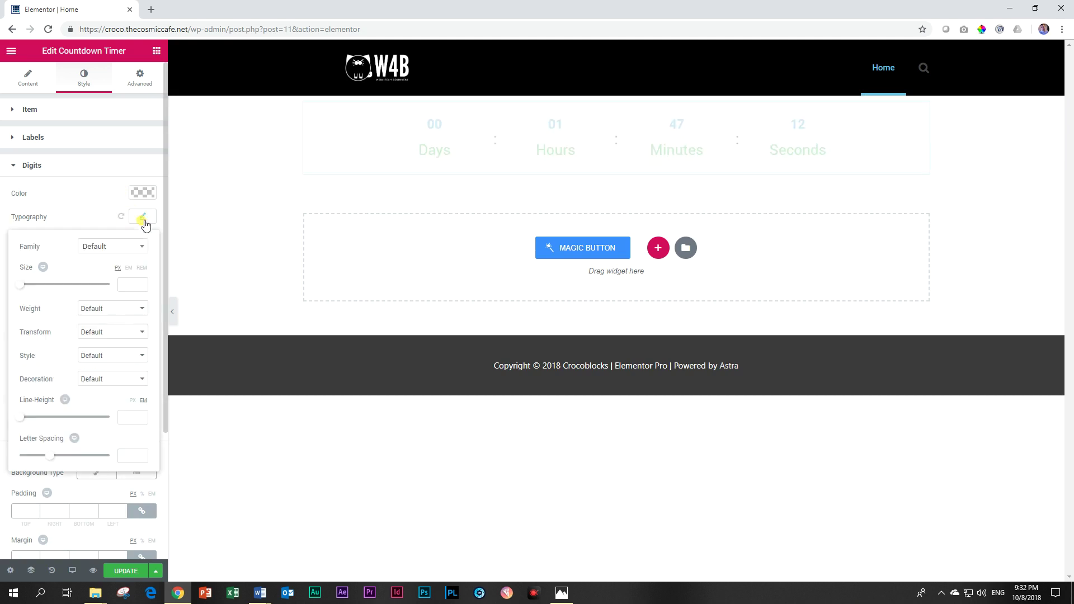
click(114, 247)
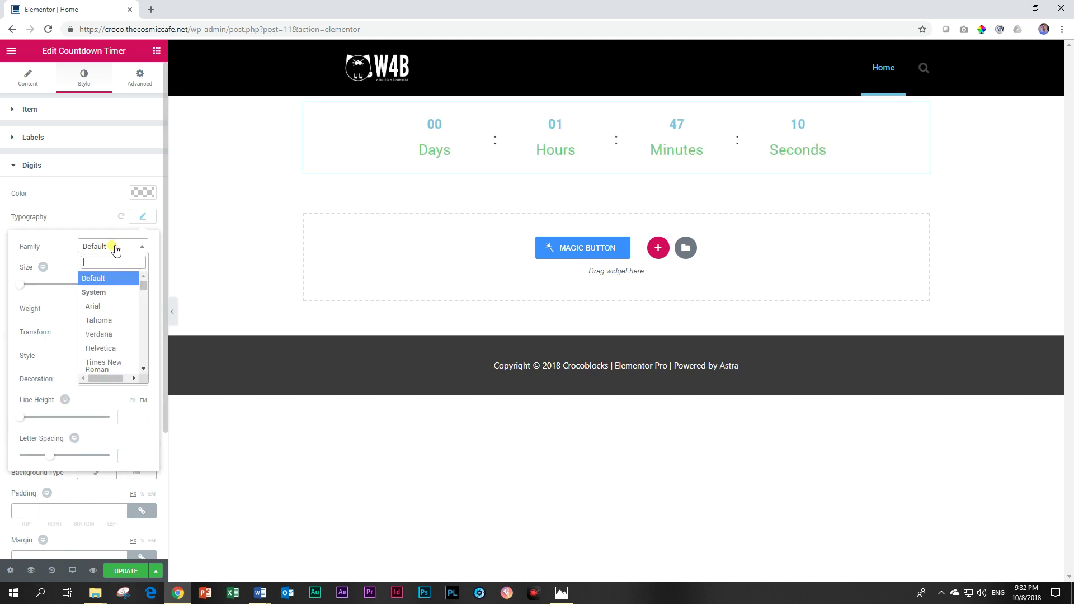
text(codystar)
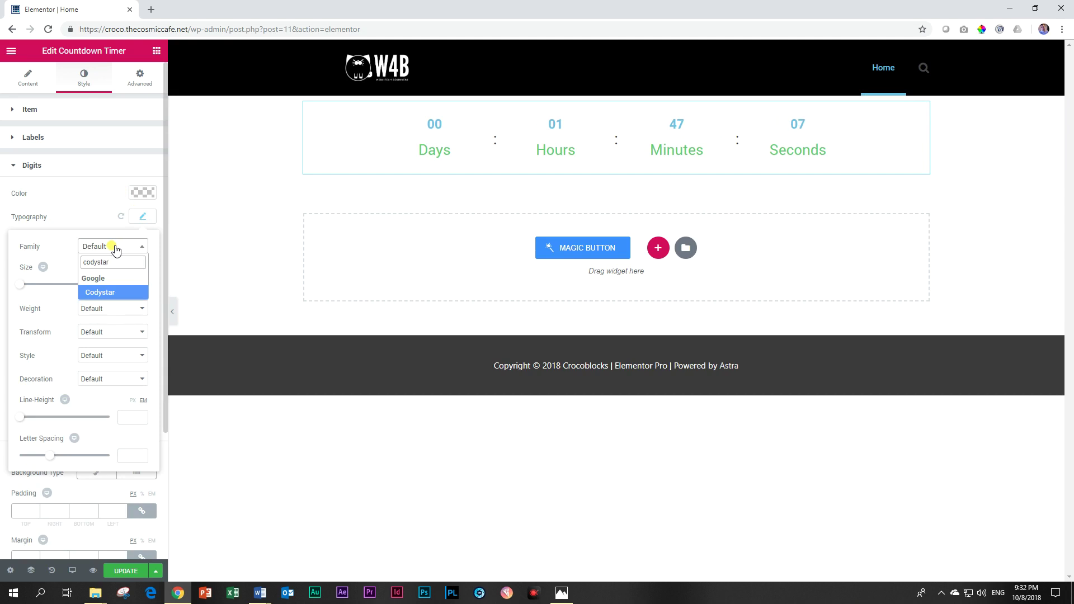
key(Return)
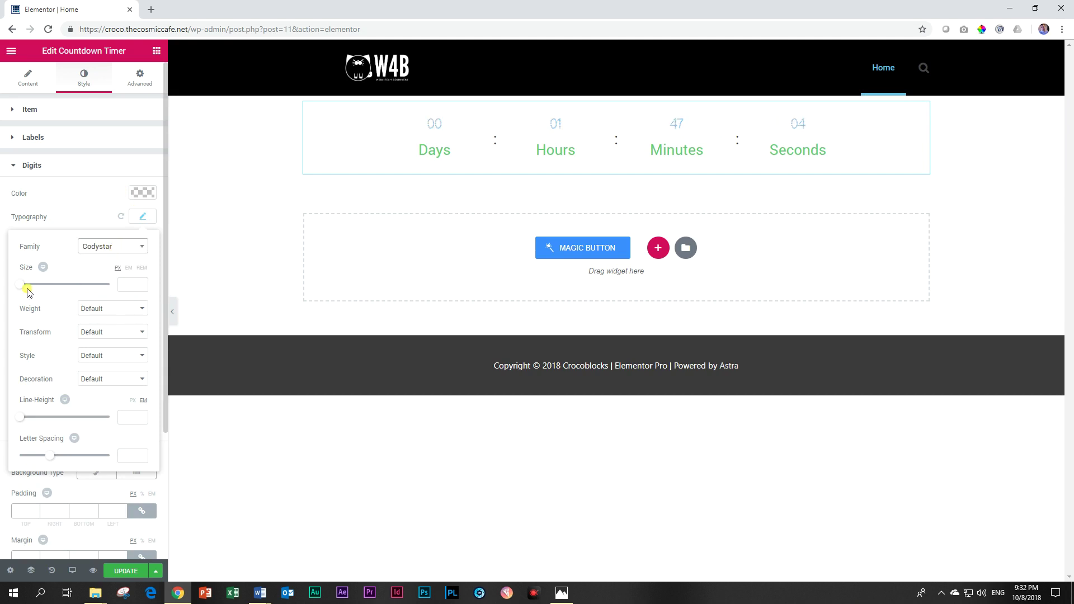
drag(22, 286, 71, 290)
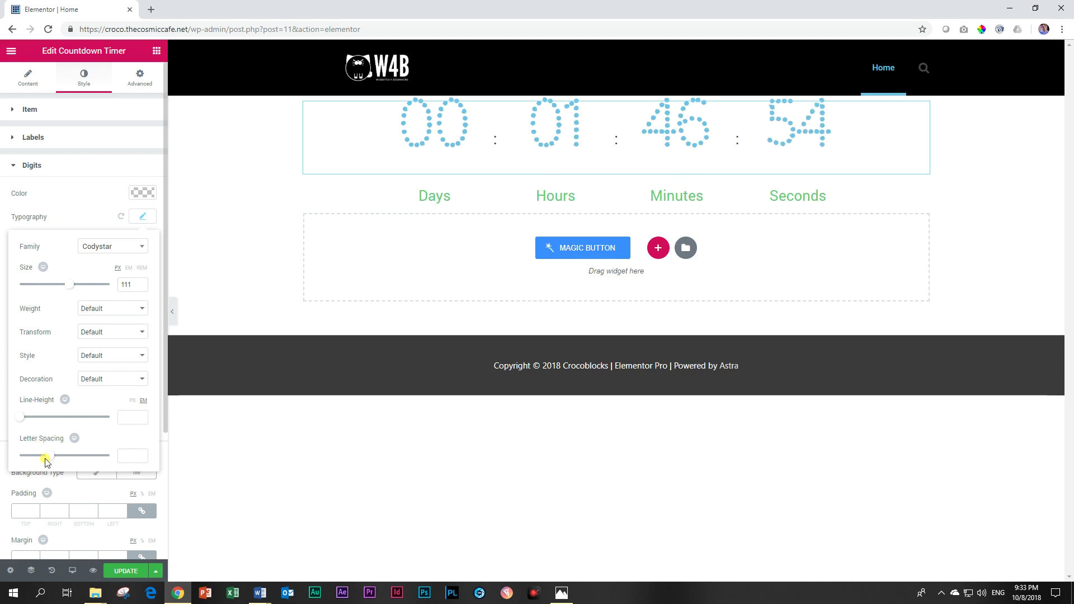
click(123, 414)
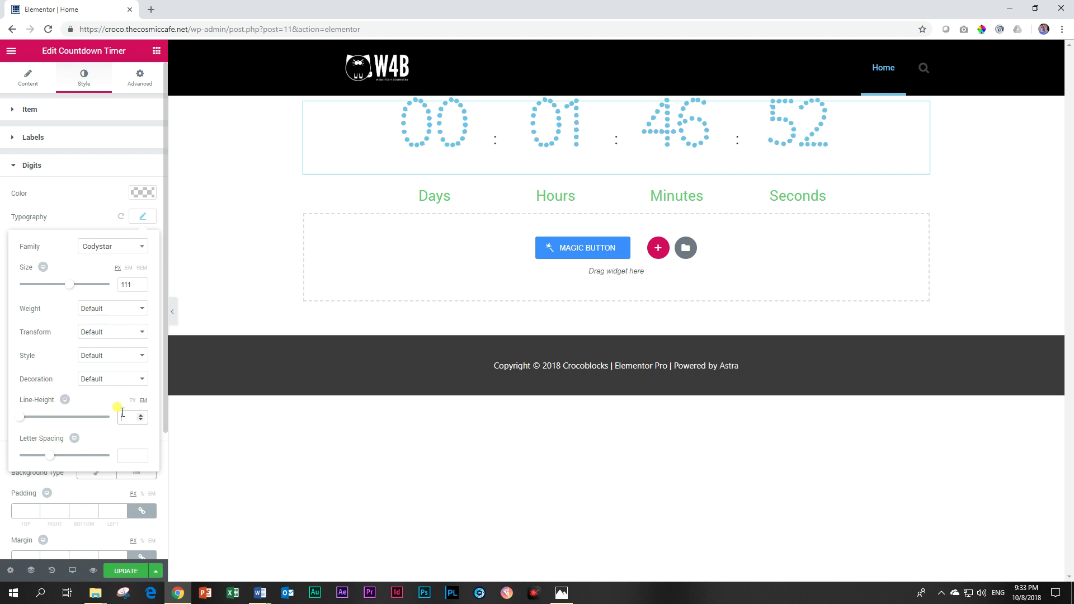
text(1)
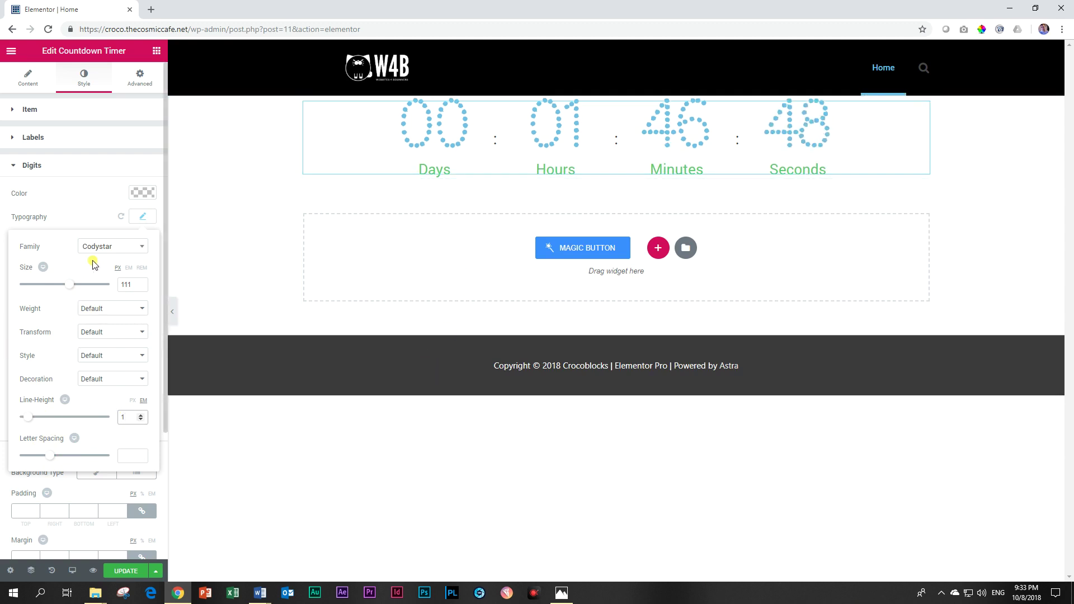
click(143, 216)
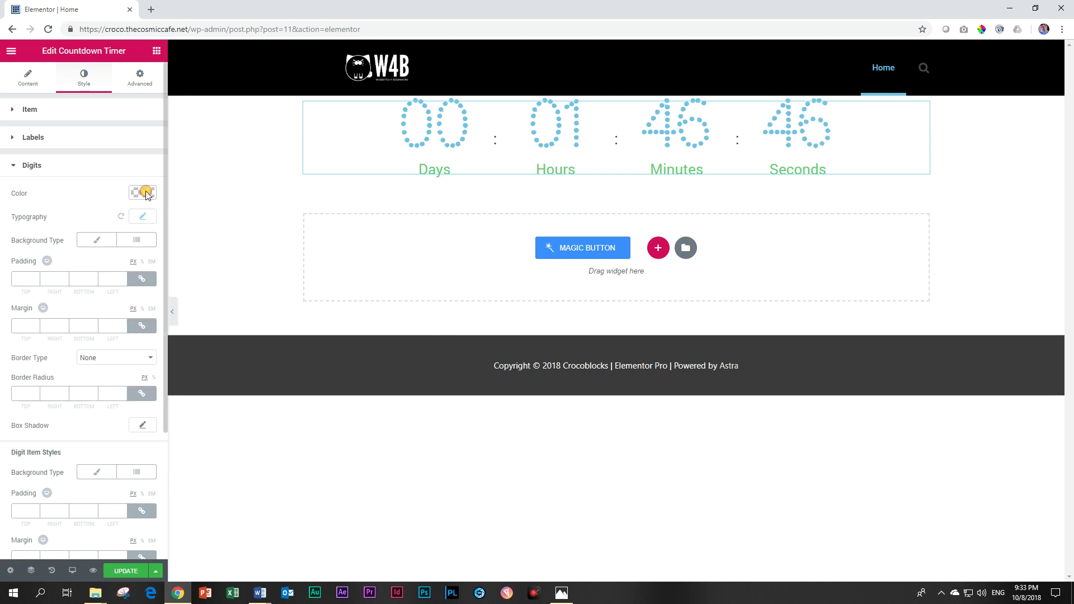
- Color the countdown digits black (#000000)
click(146, 193)
click(101, 325)
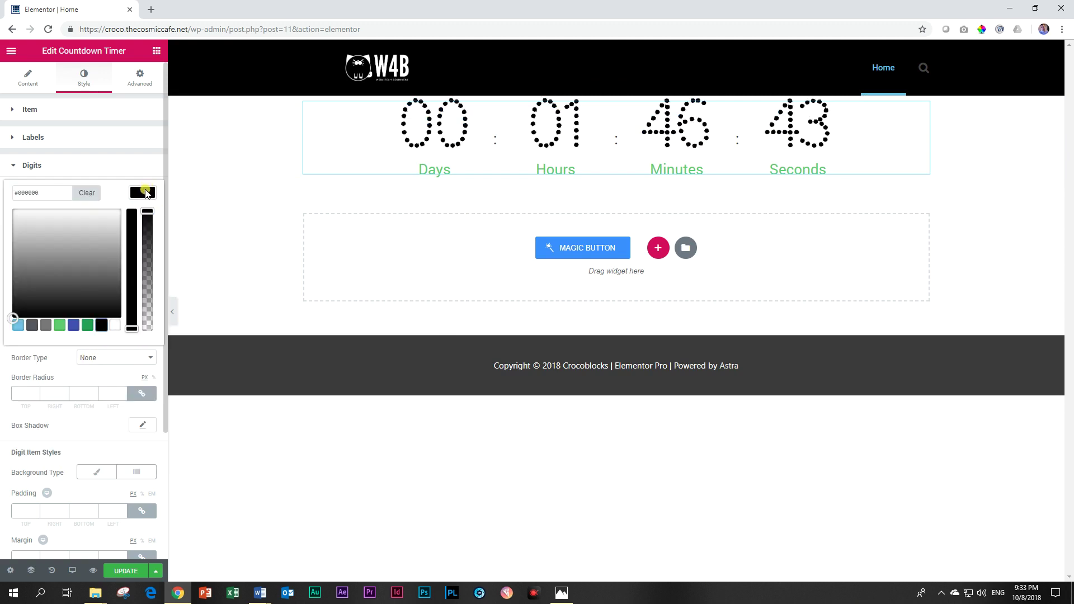
click(146, 193)
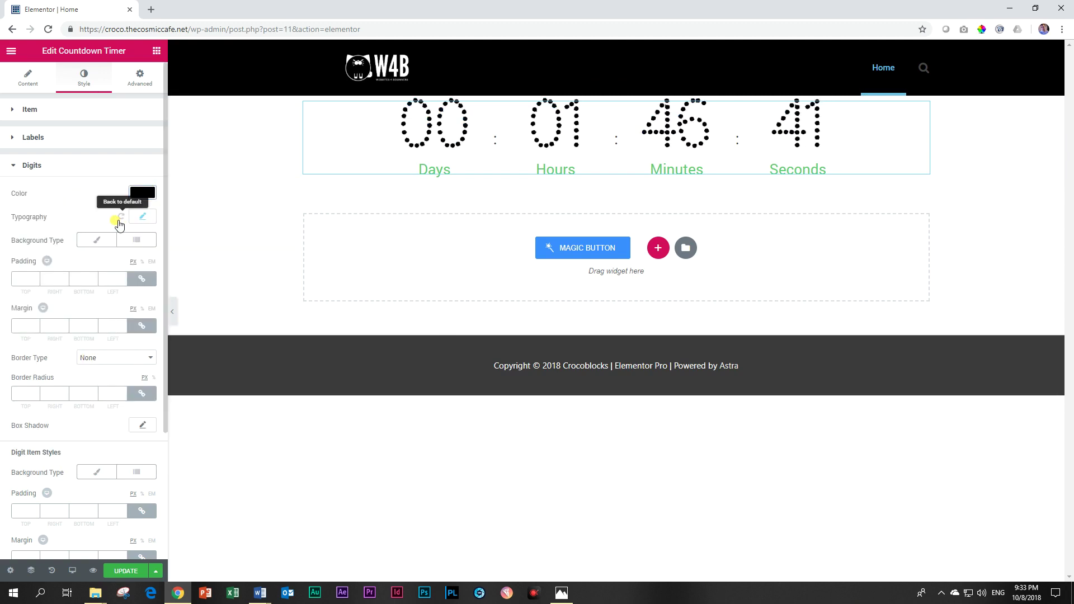
click(41, 171)
- Set the countdown separators to size 85 in the Tahoma font
click(41, 197)
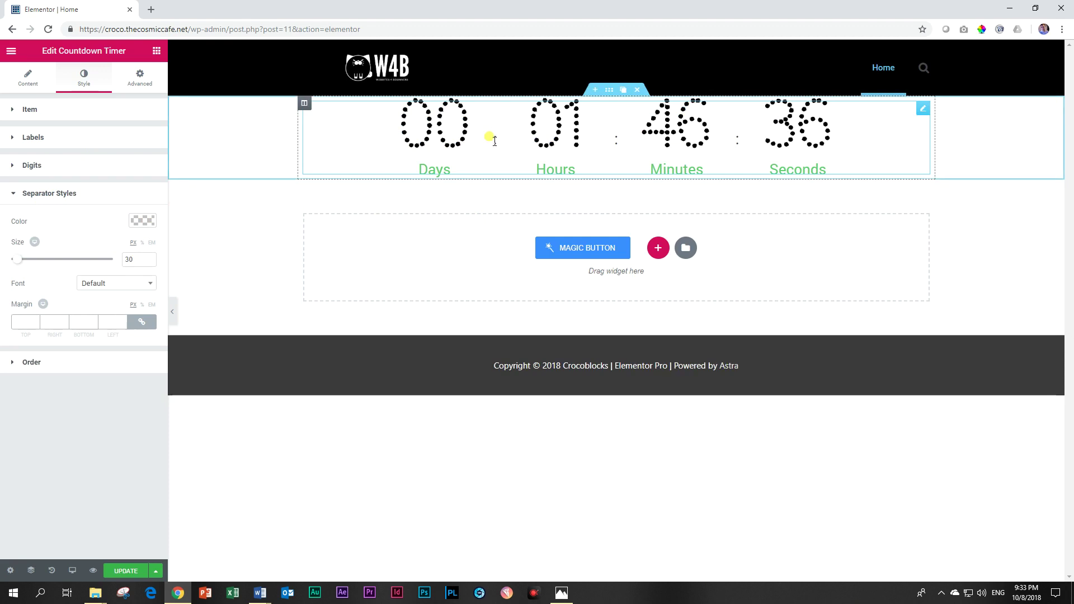
mouse_move(24, 264)
mouse_down()
mouse_move(17, 260)
mouse_move(39, 262)
mouse_up()
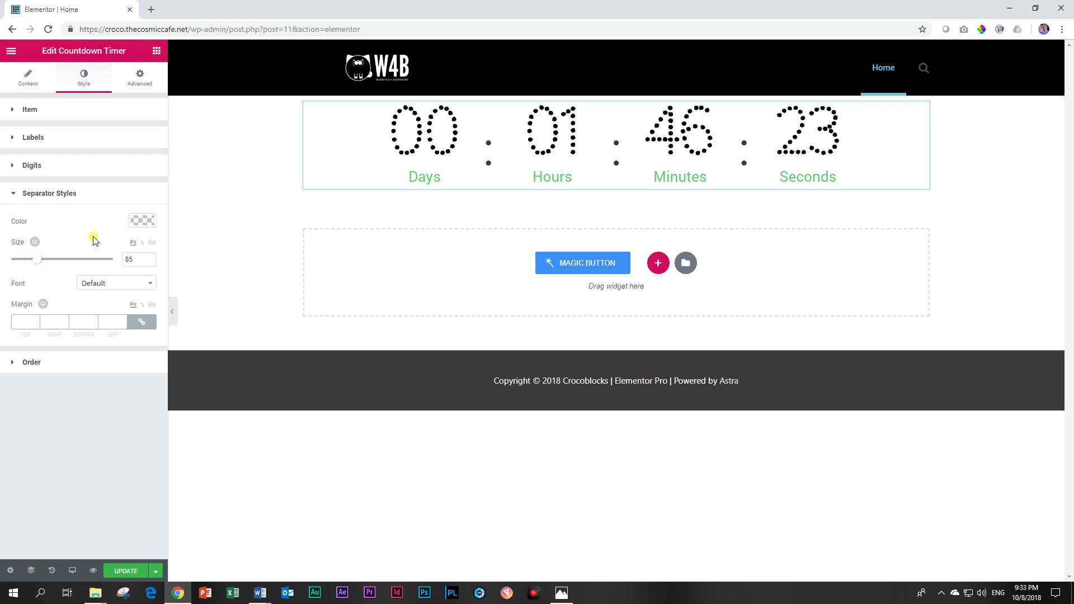
click(93, 285)
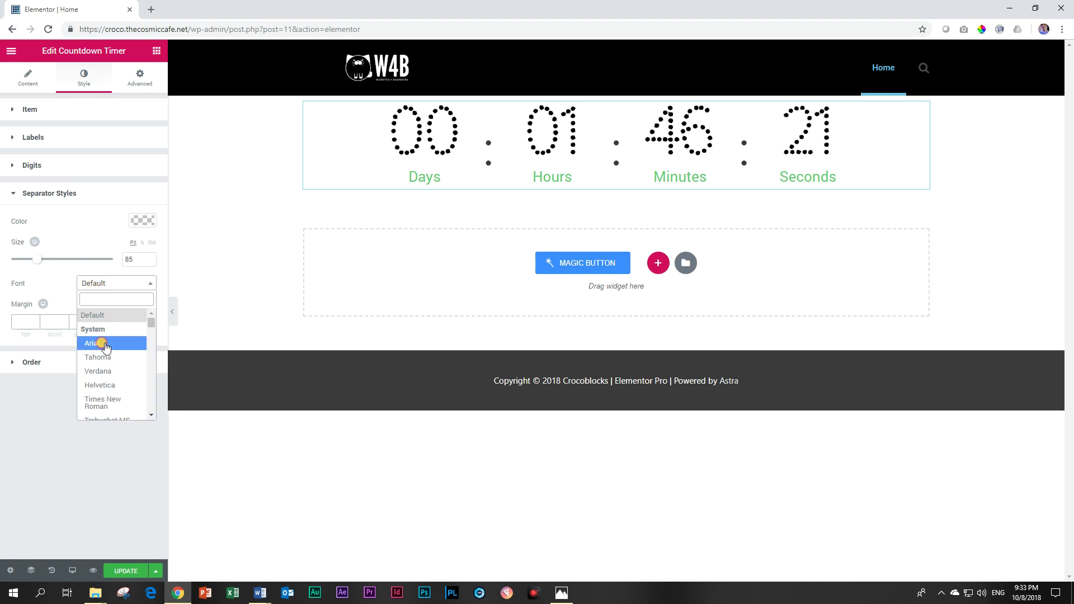
click(105, 343)
click(119, 283)
click(107, 357)
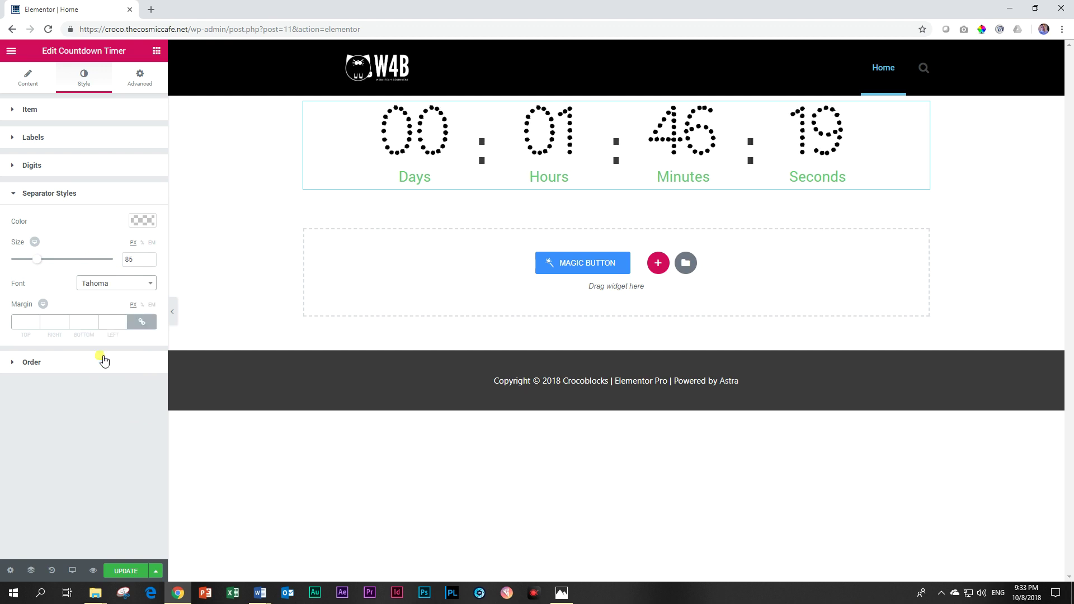
click(57, 194)
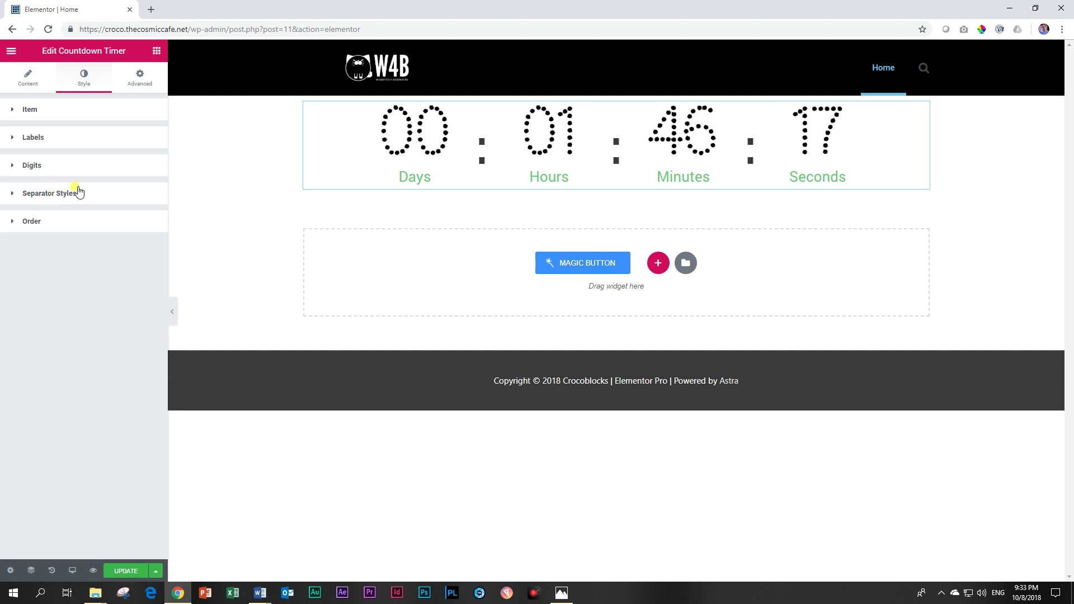
- Set Digit Order to 2 and Label Order to 1 in the countdown's Order settings
click(38, 226)
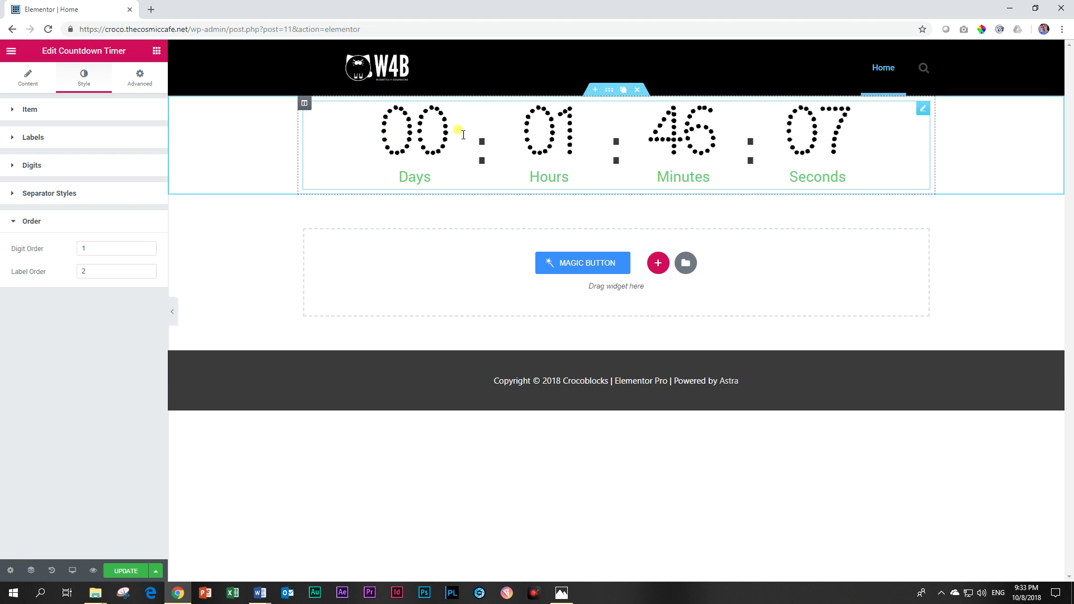
drag(400, 168, 575, 171)
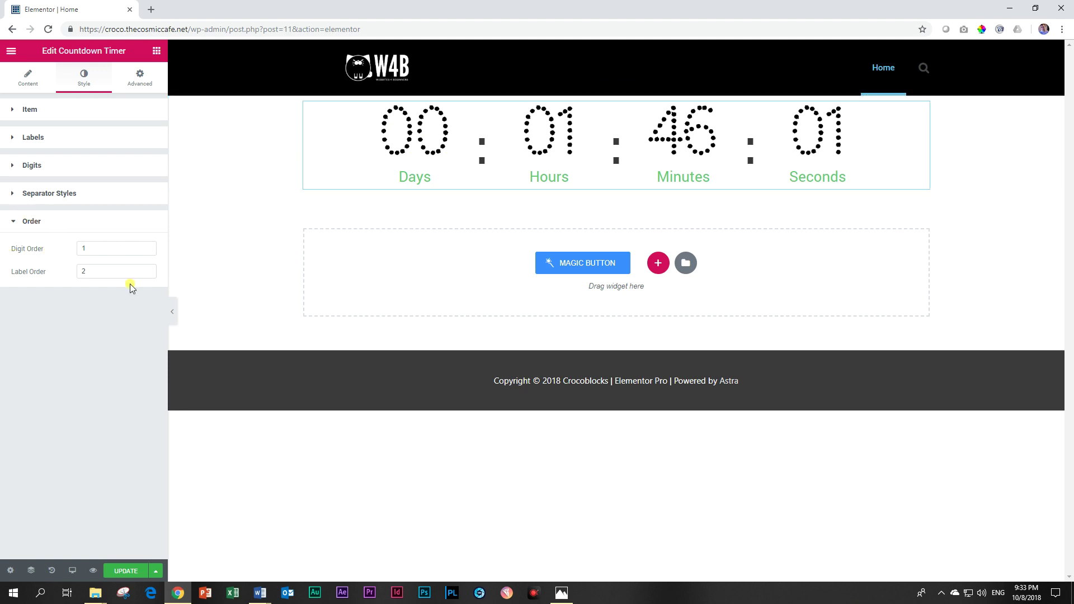
drag(99, 253, 54, 255)
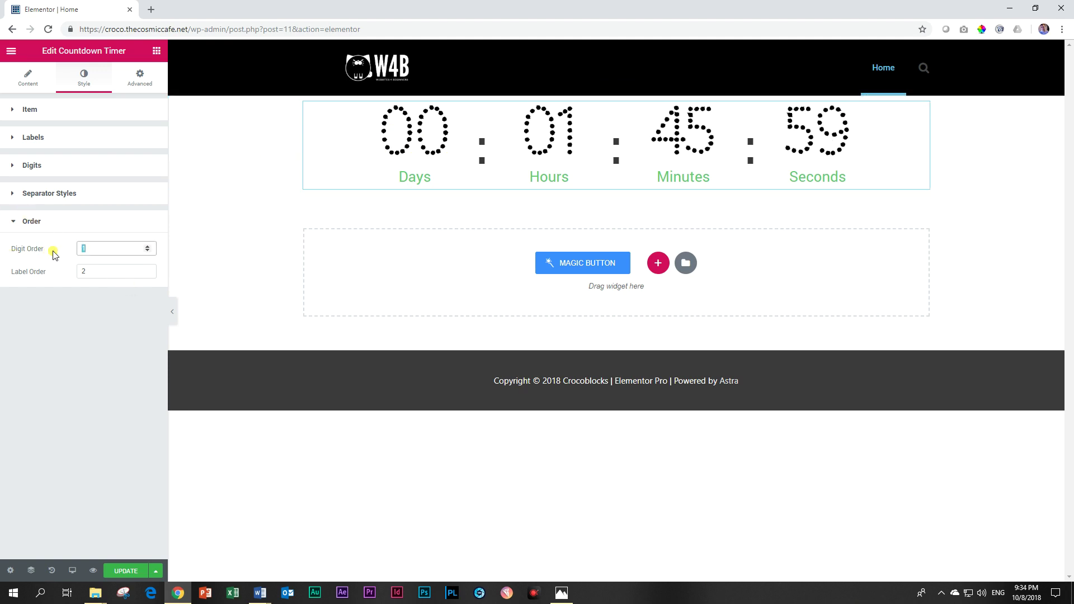
text(2)
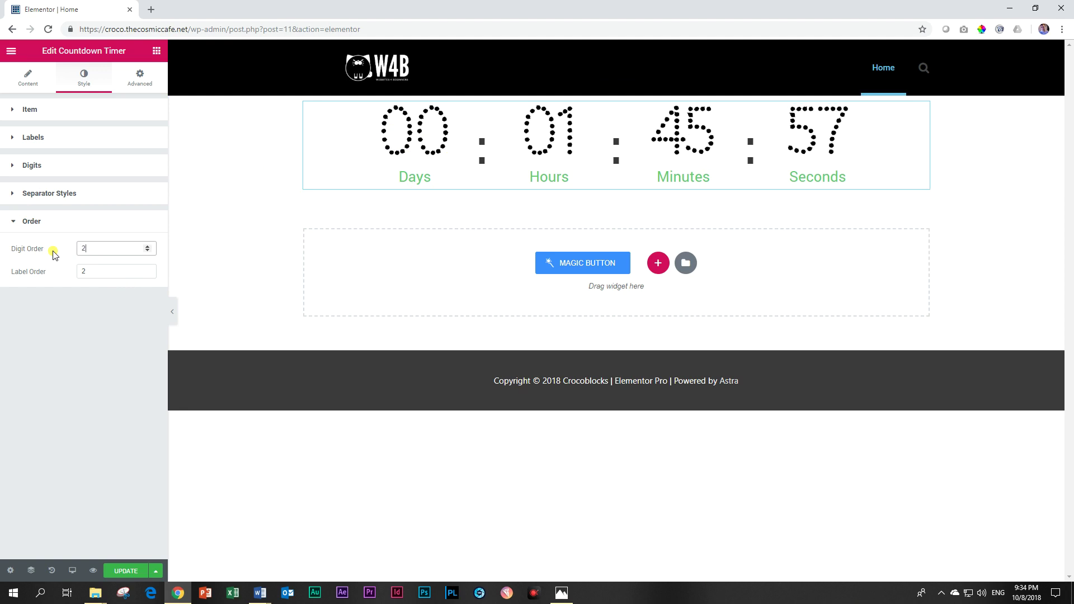
click(63, 272)
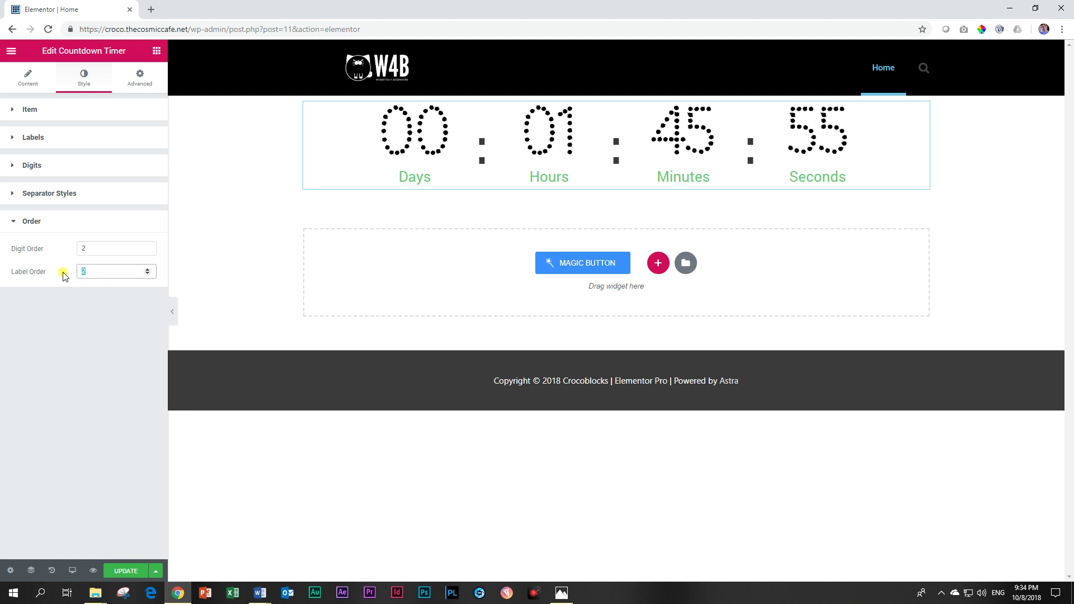
text(1)
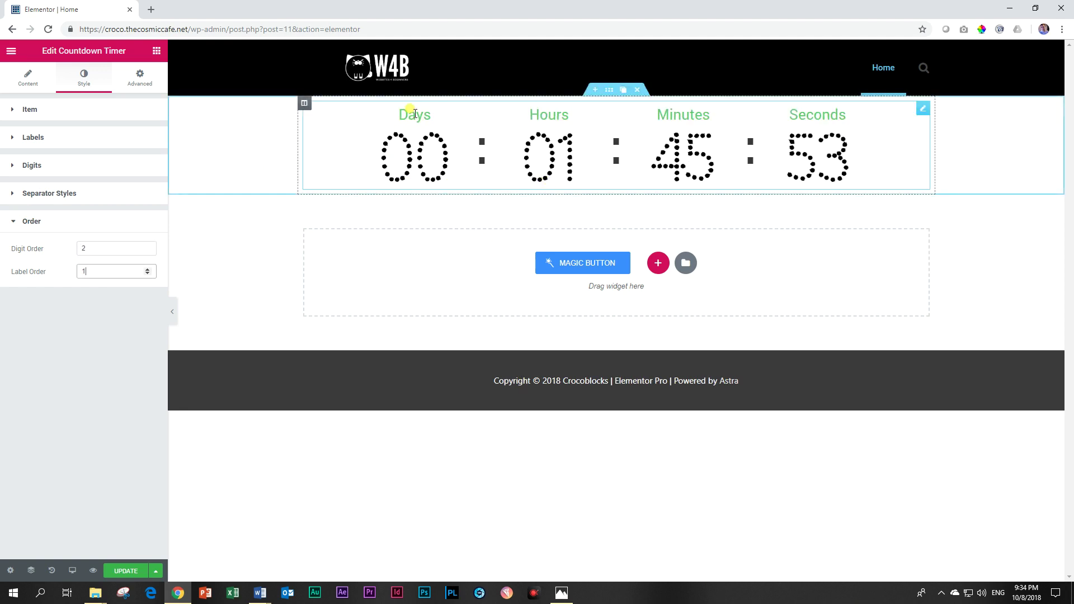